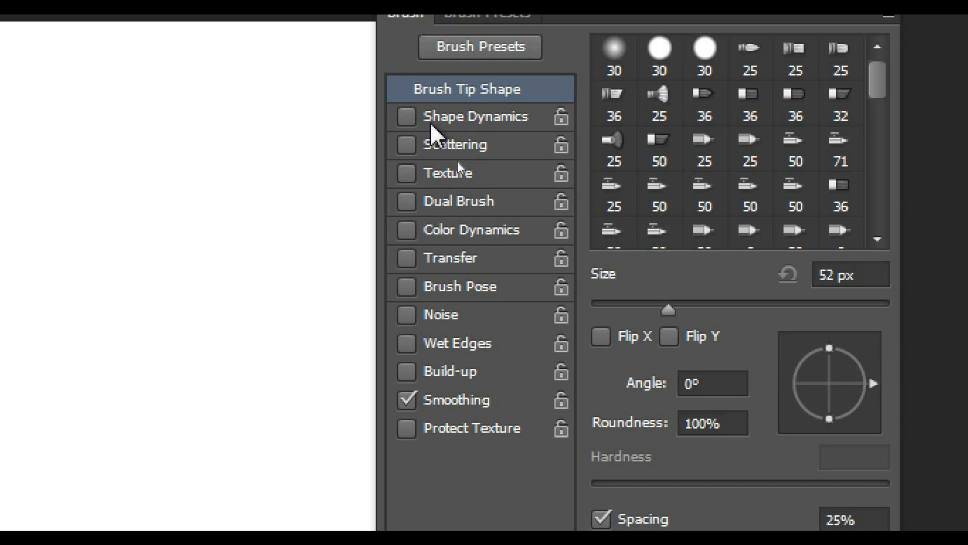
# Enable Shape Dynamics for the brush and set Roundness Jitter to 21%, Angle Jitter to 8% and Minimum Roundness to 1%.
pyautogui.click(408, 116)
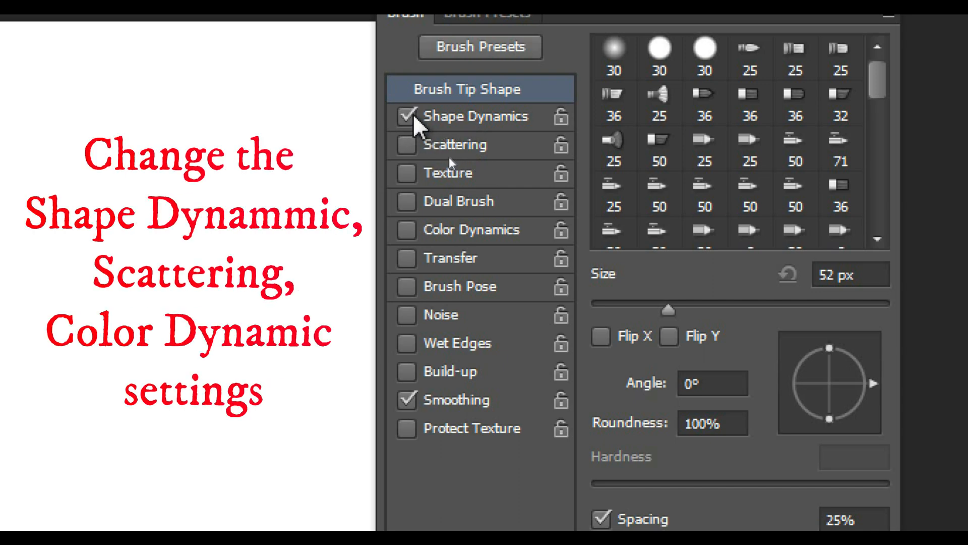
pyautogui.click(482, 119)
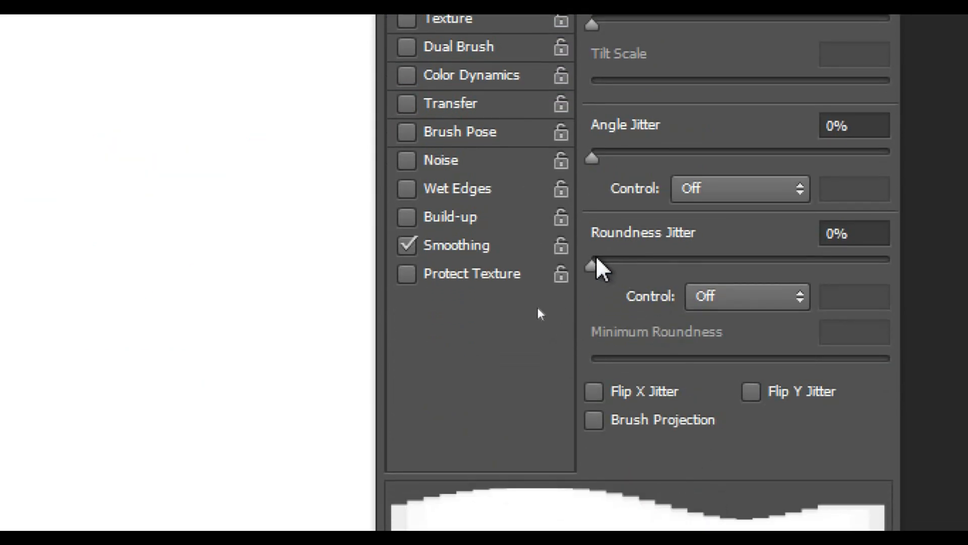
pyautogui.moveTo(593, 266); pyautogui.dragTo(656, 268)
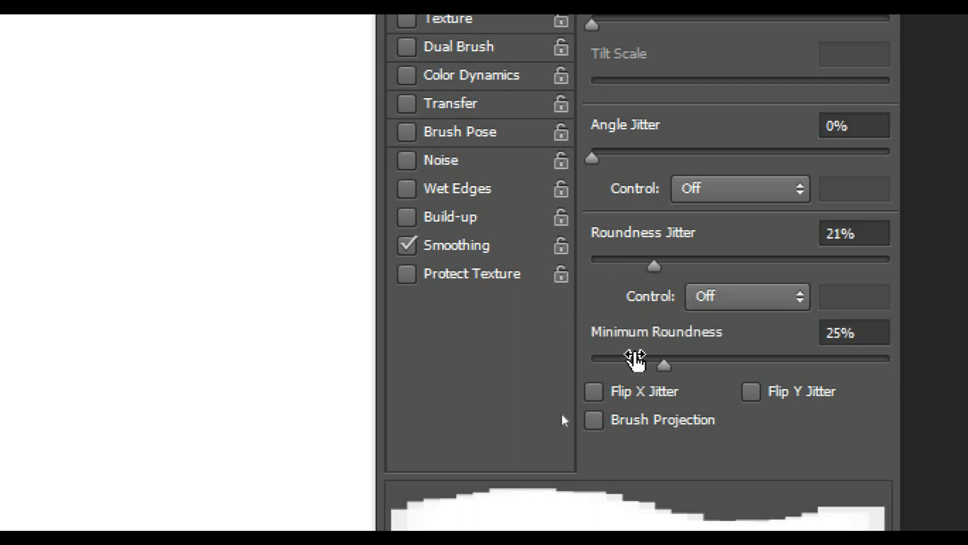
pyautogui.moveTo(592, 127)
pyautogui.mouseDown()
pyautogui.moveTo(735, 134)
pyautogui.moveTo(597, 134)
pyautogui.moveTo(620, 133)
pyautogui.mouseUp()
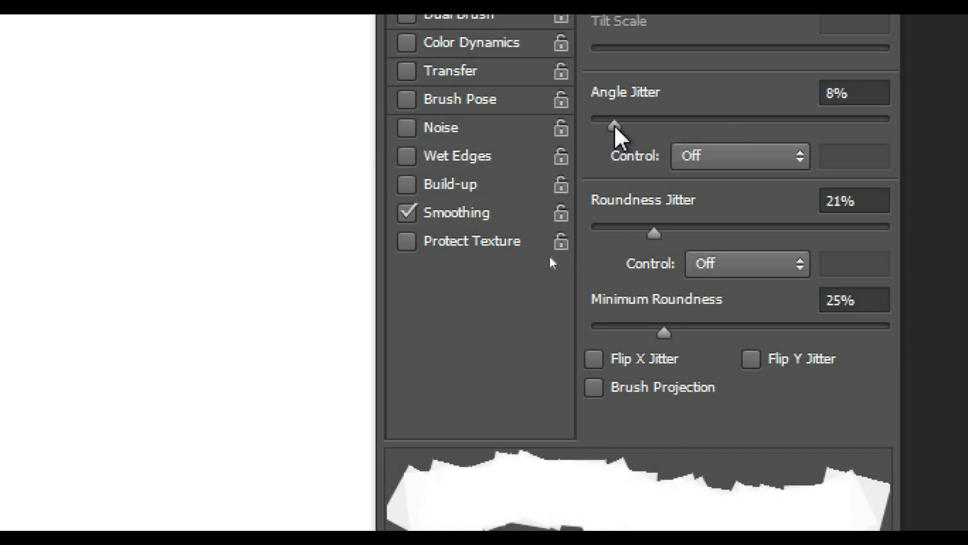
pyautogui.moveTo(664, 333); pyautogui.dragTo(583, 333)
# Try the Flip X Jitter, Brush Projection and Flip Y Jitter options, switching each one off again.
pyautogui.click(593, 360)
pyautogui.click(594, 359)
pyautogui.click(600, 389)
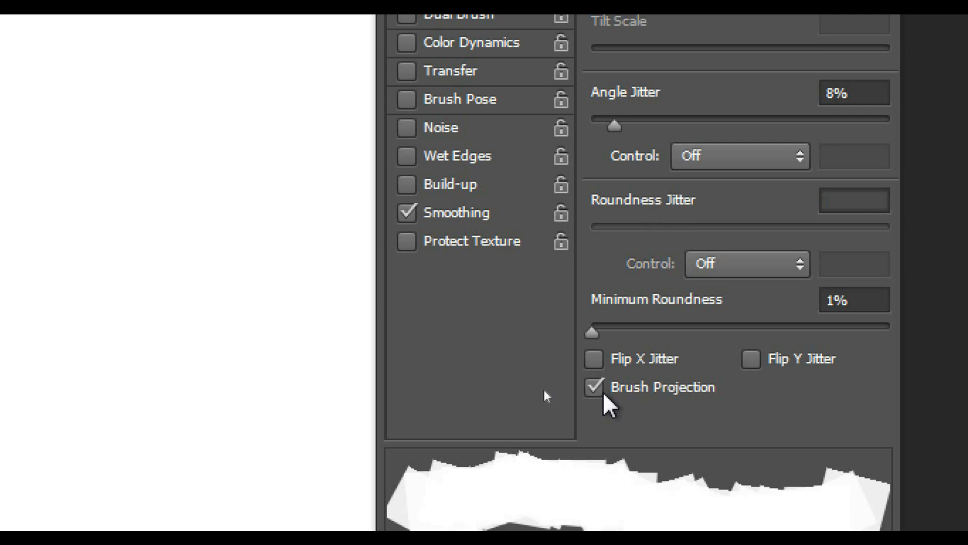
pyautogui.click(597, 388)
pyautogui.click(782, 360)
pyautogui.click(780, 360)
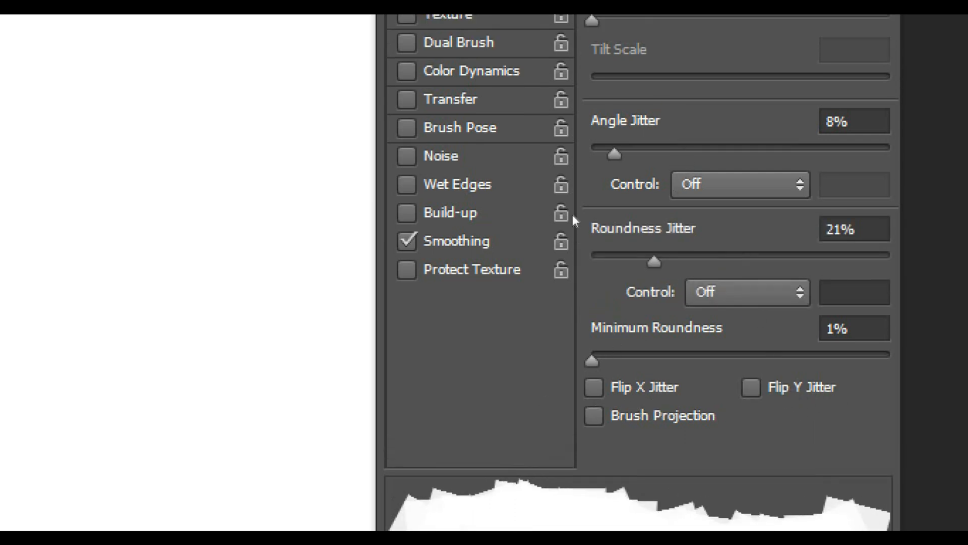
# Set the brush's Size Jitter to 74%, Minimum Diameter to 36%, Angle Jitter to 21% and Minimum Roundness to 20%.
pyautogui.moveTo(591, 20); pyautogui.dragTo(627, 28)
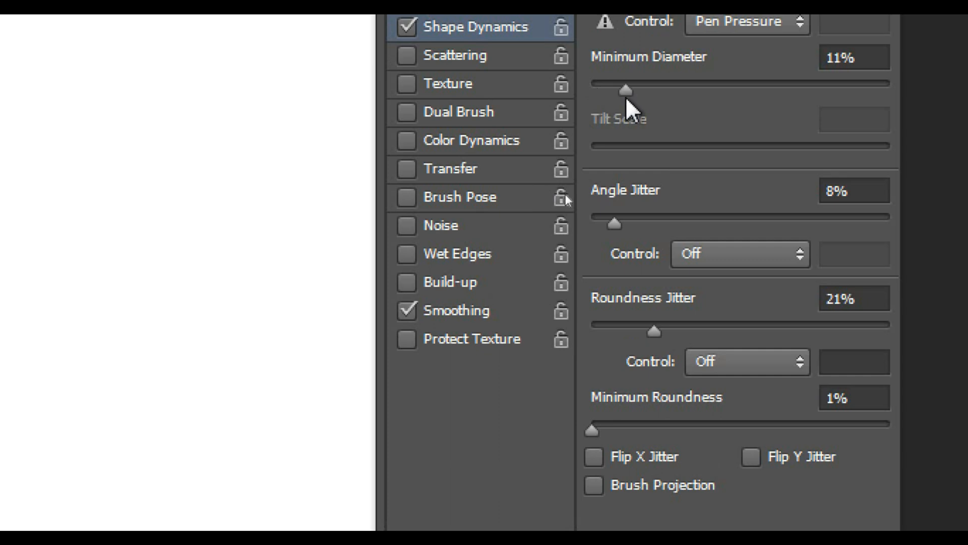
pyautogui.moveTo(626, 97); pyautogui.dragTo(711, 95)
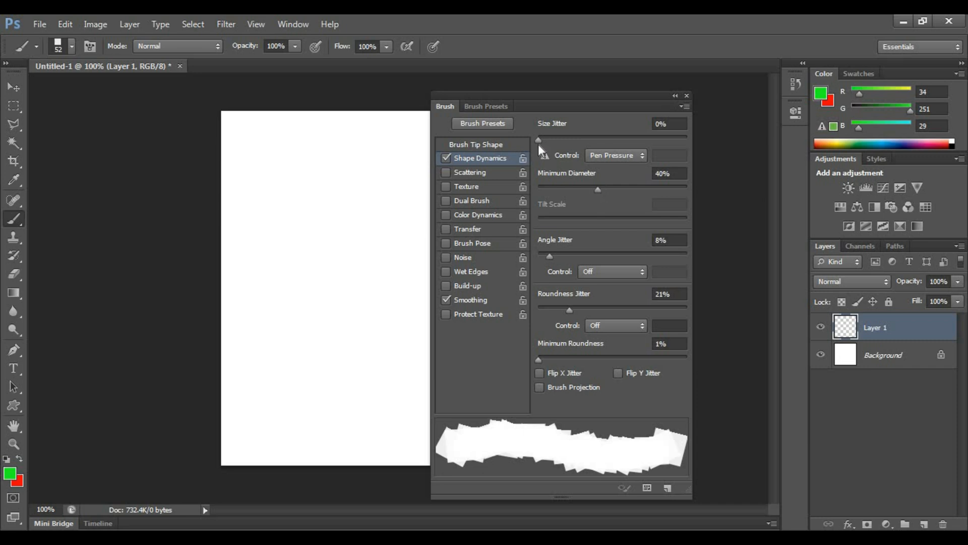
pyautogui.moveTo(541, 143)
pyautogui.mouseDown()
pyautogui.moveTo(679, 153)
pyautogui.moveTo(504, 151)
pyautogui.moveTo(665, 153)
pyautogui.moveTo(650, 152)
pyautogui.mouseUp()
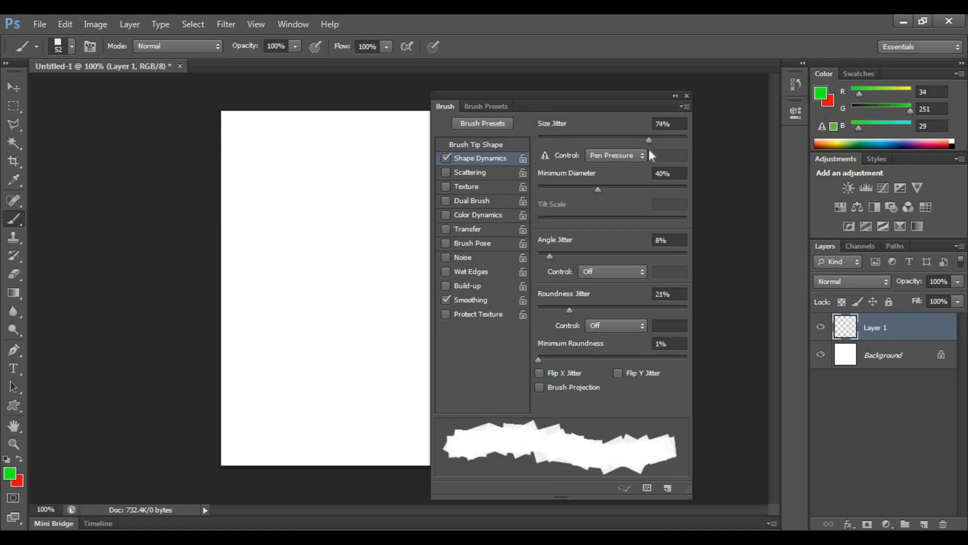
pyautogui.moveTo(595, 190)
pyautogui.mouseDown()
pyautogui.moveTo(634, 189)
pyautogui.moveTo(591, 190)
pyautogui.mouseUp()
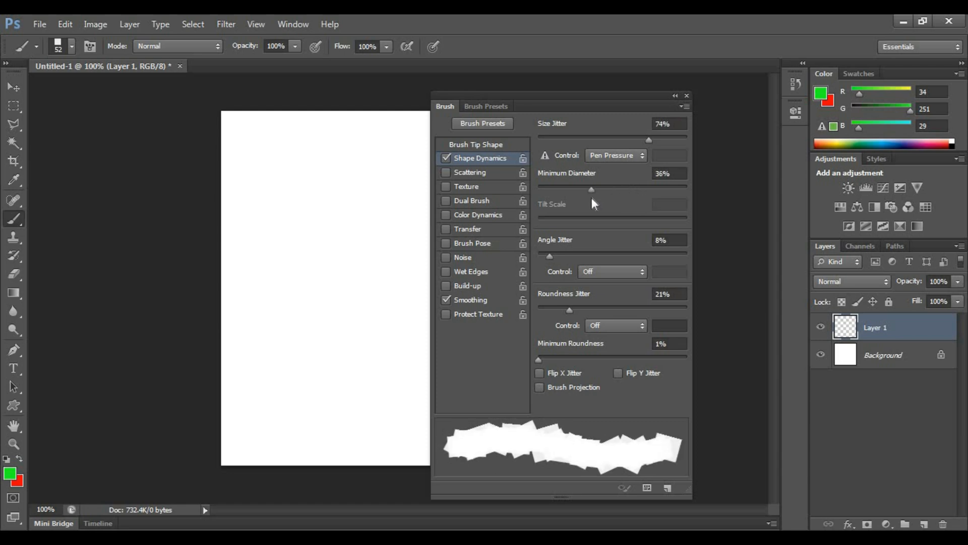
pyautogui.moveTo(553, 256); pyautogui.dragTo(570, 256)
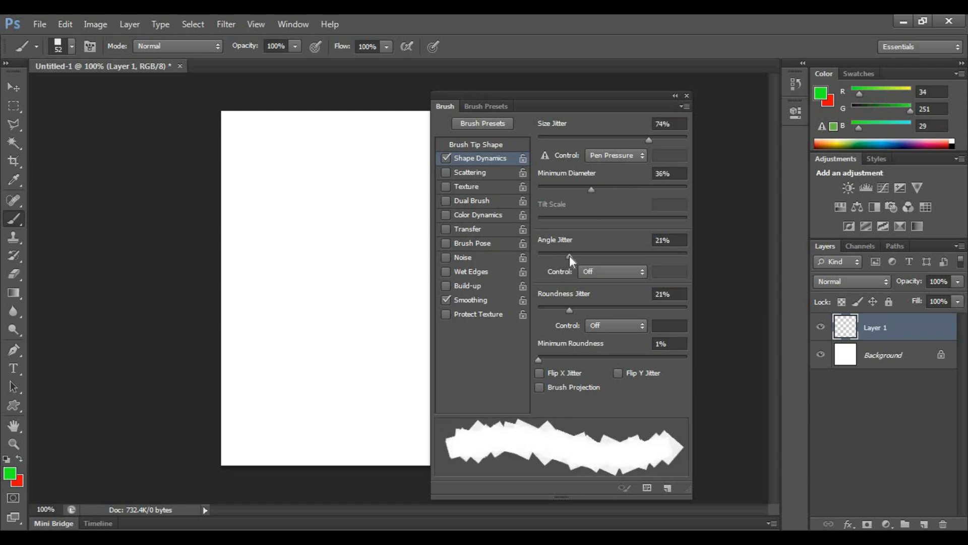
pyautogui.moveTo(538, 361); pyautogui.dragTo(567, 359)
# Enable Scattering for the brush and set the scatter amount to 295% with a count of 1.
pyautogui.click(468, 173)
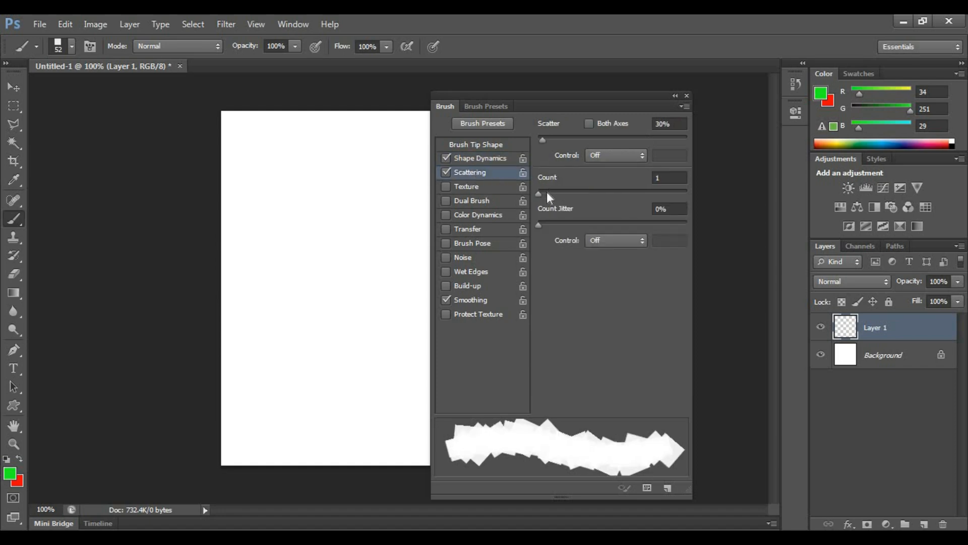
pyautogui.moveTo(539, 197)
pyautogui.mouseDown()
pyautogui.moveTo(586, 198)
pyautogui.moveTo(517, 207)
pyautogui.mouseUp()
pyautogui.moveTo(542, 141)
pyautogui.mouseDown()
pyautogui.moveTo(598, 150)
pyautogui.moveTo(562, 158)
pyautogui.moveTo(582, 159)
pyautogui.mouseUp()
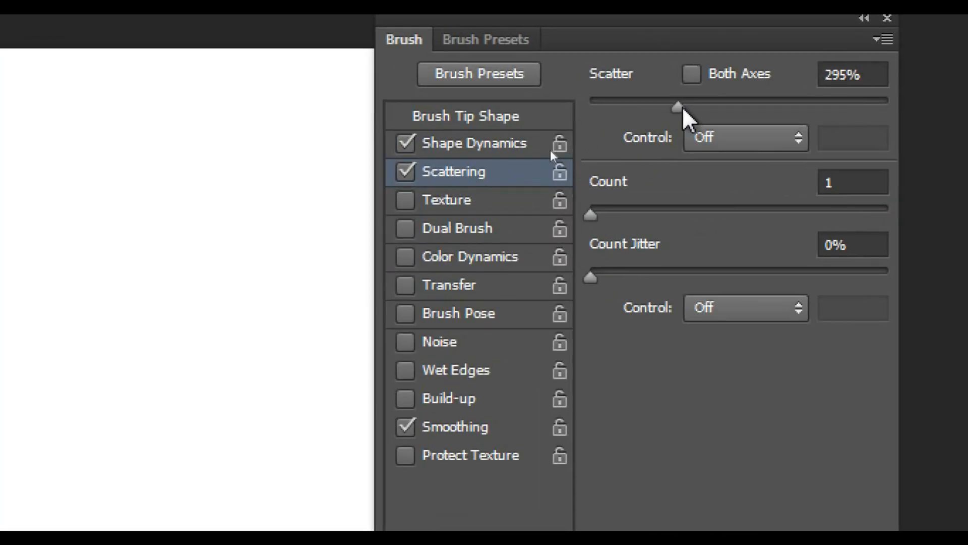
pyautogui.click(500, 145)
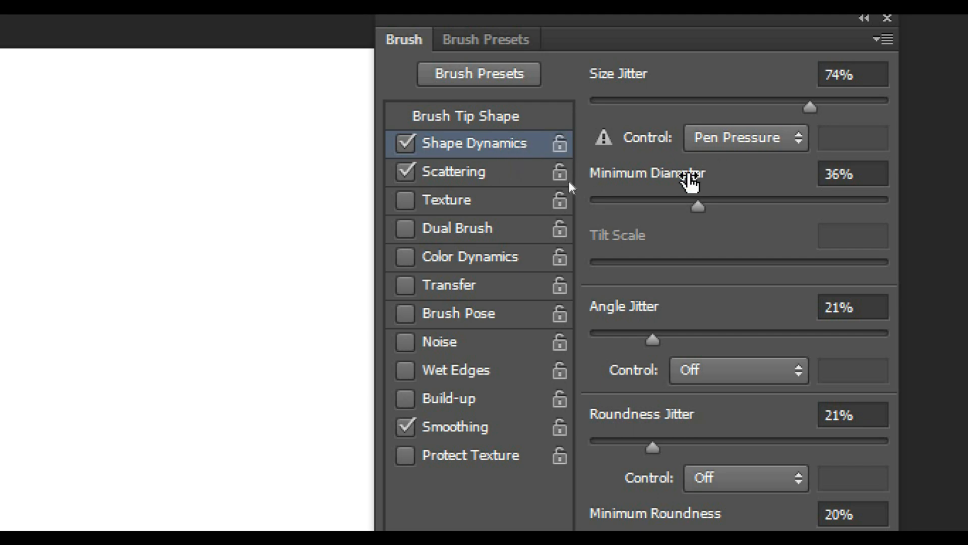
pyautogui.click(451, 173)
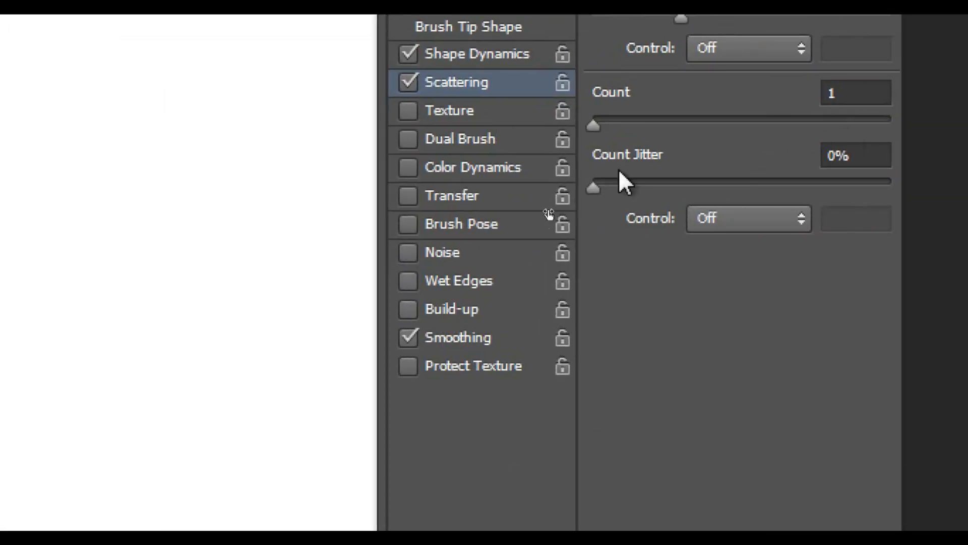
# Enable Color Dynamics with 30% Foreground/Background Jitter, 23% Hue Jitter, 19% Saturation Jitter and 20% Brightness Jitter.
pyautogui.click(406, 170)
pyautogui.click(501, 168)
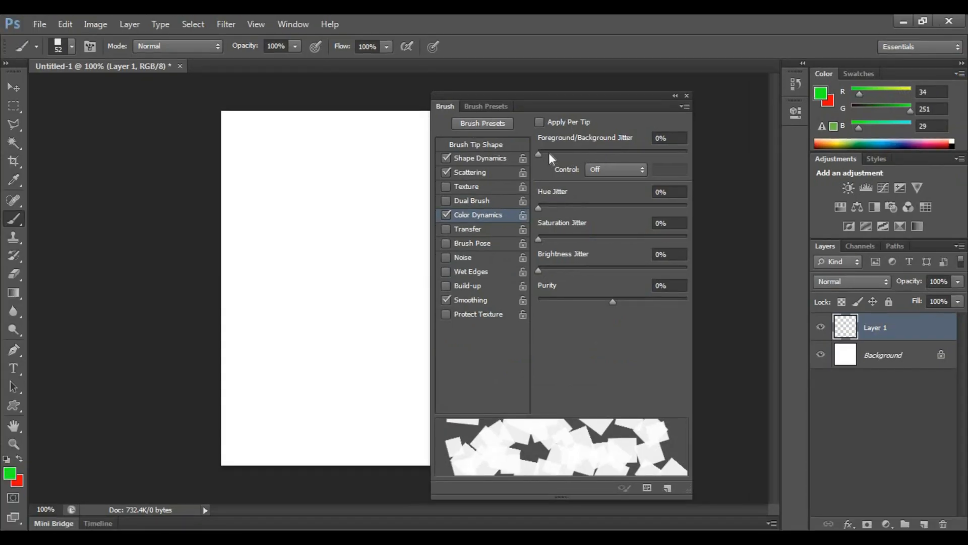
pyautogui.moveTo(538, 153); pyautogui.dragTo(576, 155)
pyautogui.moveTo(539, 208); pyautogui.dragTo(573, 211)
pyautogui.moveTo(539, 238); pyautogui.dragTo(562, 238)
pyautogui.moveTo(540, 269); pyautogui.dragTo(568, 271)
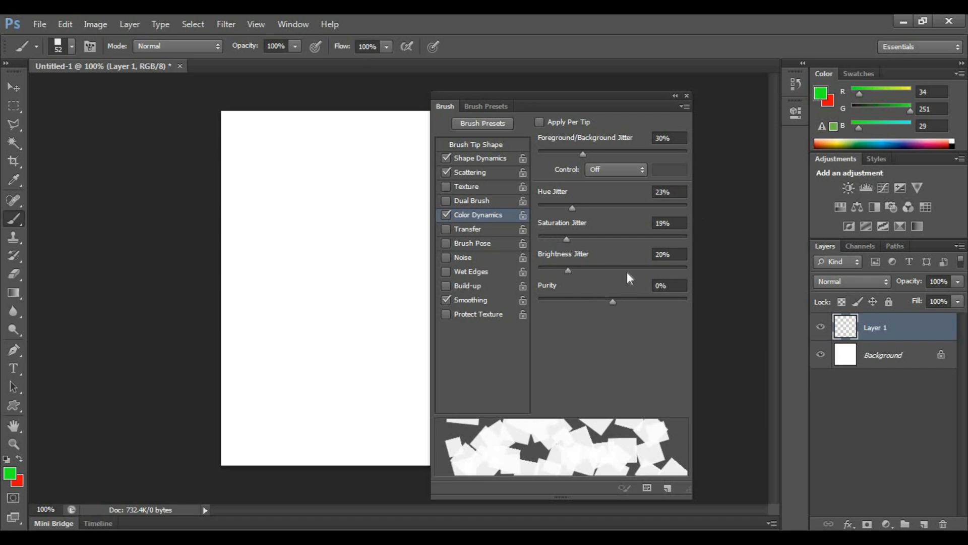
# Uncover more of the canvas and paint scattered green squares over it on Layer 1 with separate overlapping strokes.
pyautogui.moveTo(566, 99)
pyautogui.mouseDown()
pyautogui.moveTo(652, 111)
pyautogui.moveTo(662, 135)
pyautogui.mouseUp()
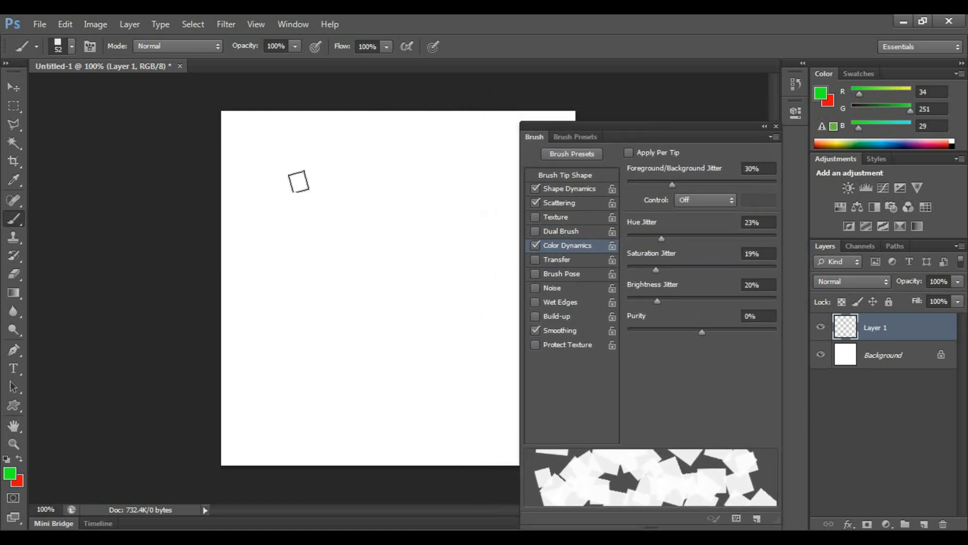
pyautogui.moveTo(344, 136)
pyautogui.mouseDown()
pyautogui.moveTo(288, 223)
pyautogui.moveTo(299, 392)
pyautogui.moveTo(263, 431)
pyautogui.moveTo(237, 131)
pyautogui.moveTo(504, 212)
pyautogui.moveTo(550, 104)
pyautogui.moveTo(580, 121)
pyautogui.mouseUp()
pyautogui.moveTo(437, 338)
pyautogui.mouseDown()
pyautogui.moveTo(517, 429)
pyautogui.moveTo(500, 457)
pyautogui.mouseUp()
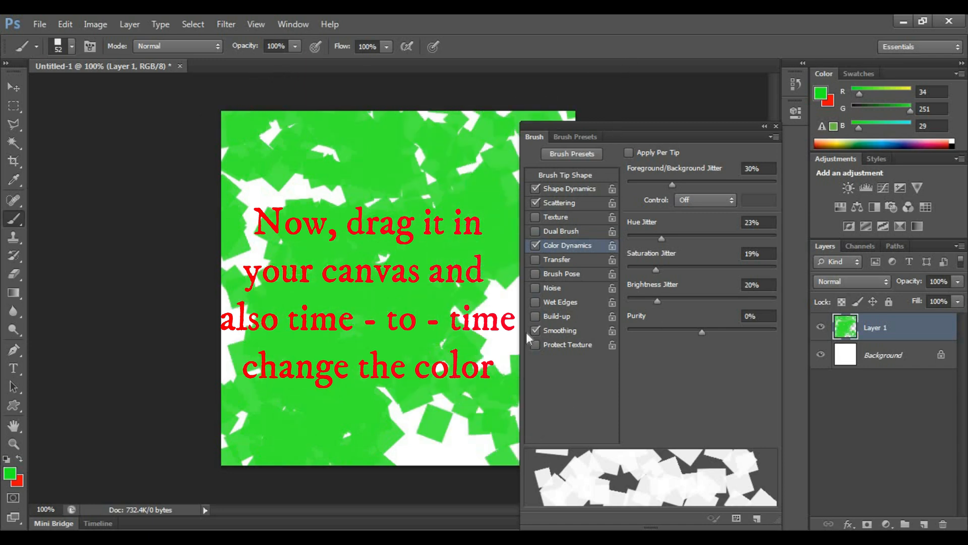
pyautogui.moveTo(222, 199)
pyautogui.mouseDown()
pyautogui.moveTo(323, 162)
pyautogui.moveTo(206, 313)
pyautogui.moveTo(398, 433)
pyautogui.moveTo(456, 316)
pyautogui.mouseUp()
pyautogui.moveTo(140, 344); pyautogui.dragTo(267, 233)
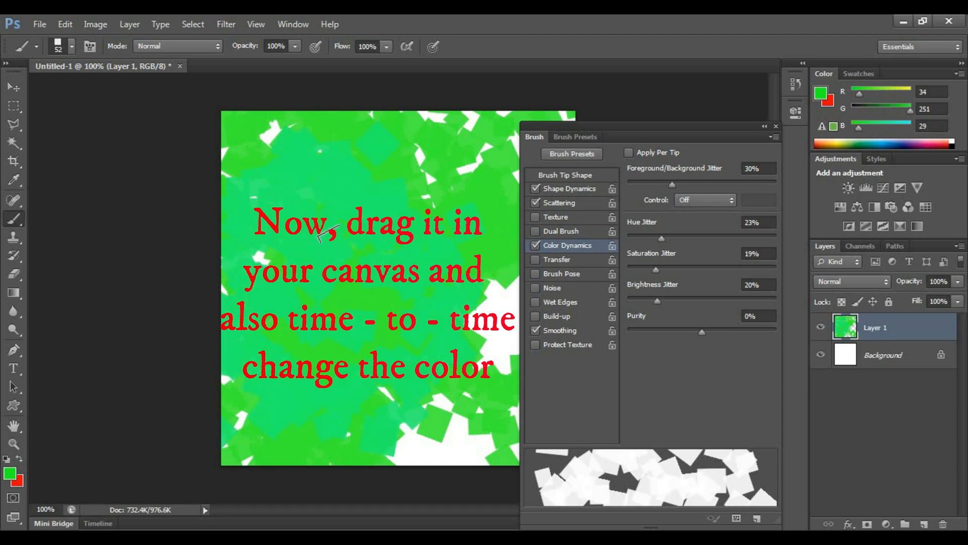
pyautogui.moveTo(381, 333)
pyautogui.mouseDown()
pyautogui.moveTo(454, 233)
pyautogui.moveTo(348, 424)
pyautogui.mouseUp()
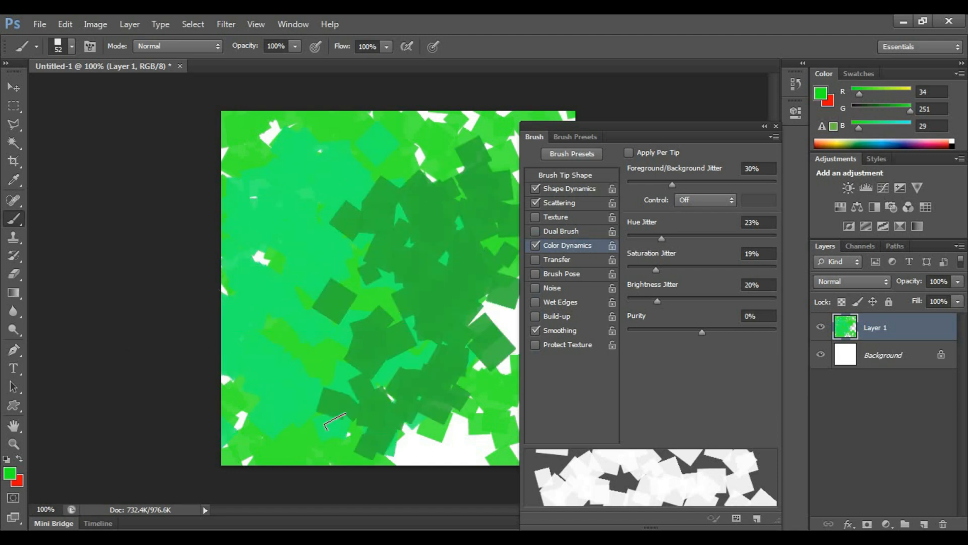
pyautogui.moveTo(255, 200); pyautogui.dragTo(340, 129)
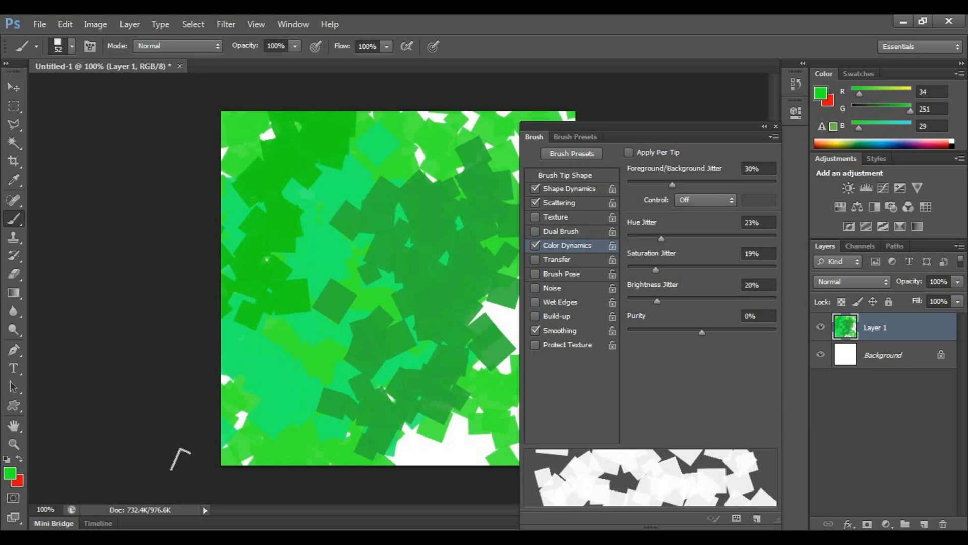
pyautogui.moveTo(315, 487); pyautogui.dragTo(262, 429)
pyautogui.moveTo(298, 212)
pyautogui.mouseDown()
pyautogui.moveTo(267, 224)
pyautogui.moveTo(307, 326)
pyautogui.moveTo(443, 321)
pyautogui.moveTo(390, 404)
pyautogui.mouseUp()
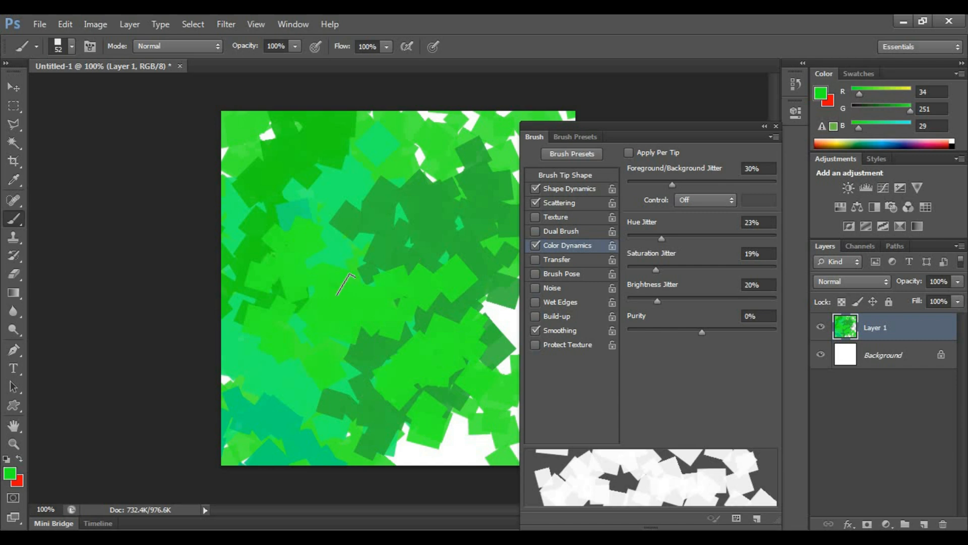
# Close the brush settings and paint further green-toned strokes over the whole canvas, including its previously covered part.
pyautogui.click(776, 126)
pyautogui.moveTo(494, 228)
pyautogui.mouseDown()
pyautogui.moveTo(516, 324)
pyautogui.moveTo(527, 142)
pyautogui.moveTo(540, 136)
pyautogui.moveTo(393, 434)
pyautogui.moveTo(464, 393)
pyautogui.moveTo(517, 211)
pyautogui.mouseUp()
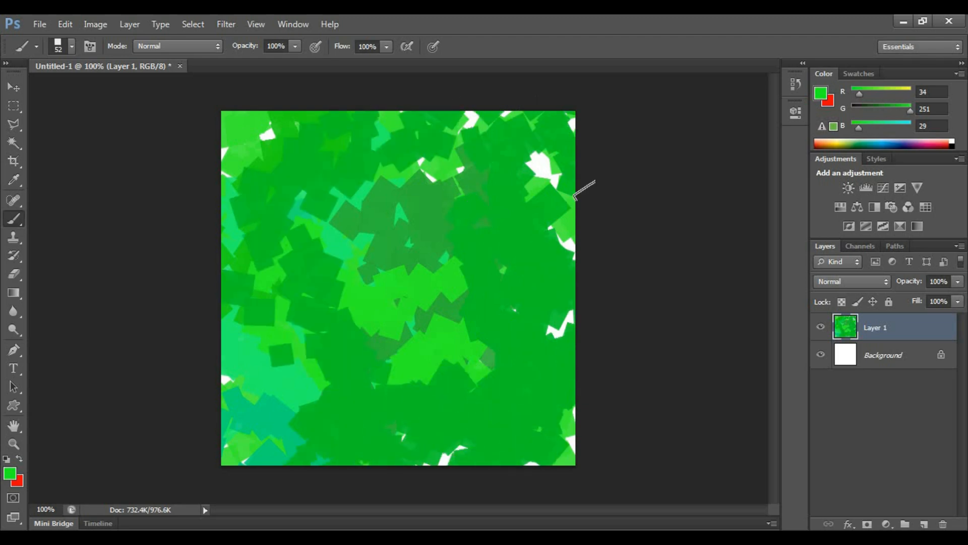
pyautogui.moveTo(383, 182); pyautogui.dragTo(344, 266)
pyautogui.moveTo(412, 219); pyautogui.dragTo(454, 407)
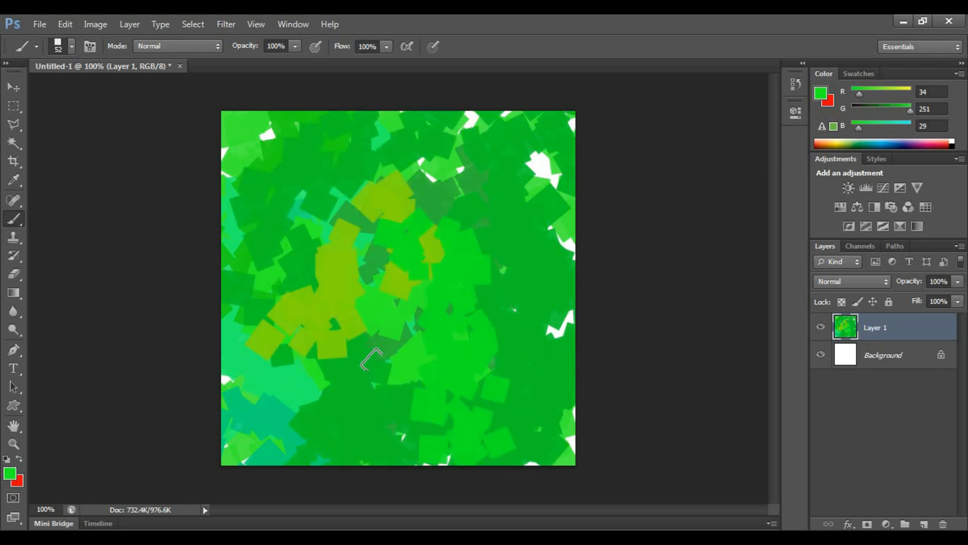
pyautogui.moveTo(297, 379)
pyautogui.mouseDown()
pyautogui.moveTo(454, 260)
pyautogui.moveTo(579, 125)
pyautogui.mouseUp()
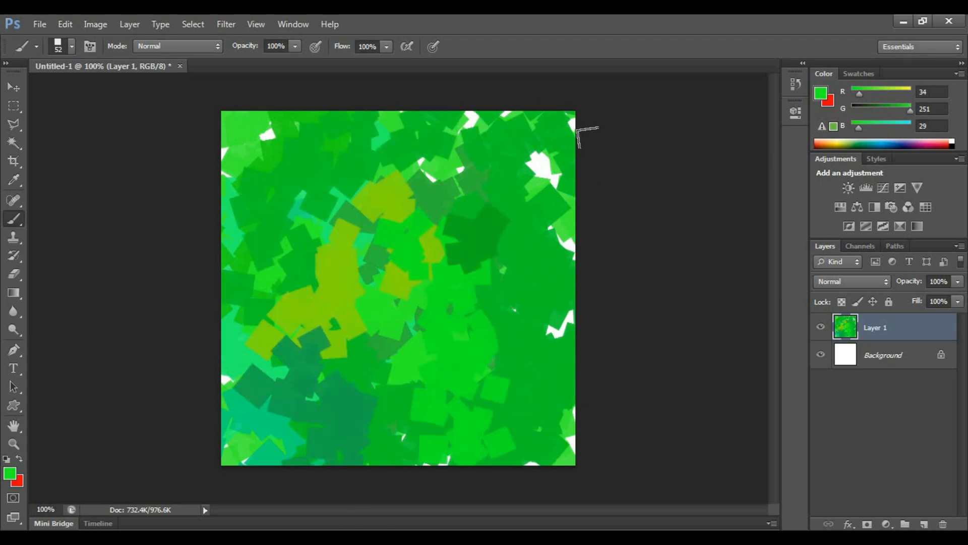
# Change the foreground colour to the dark blue 103e9b.
pyautogui.click(9, 476)
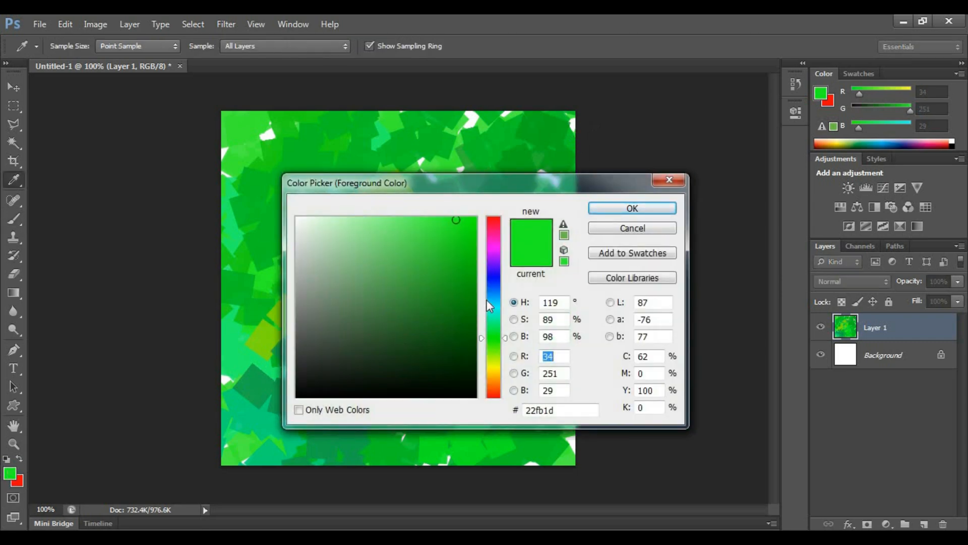
pyautogui.moveTo(486, 302); pyautogui.dragTo(491, 287)
pyautogui.click(458, 287)
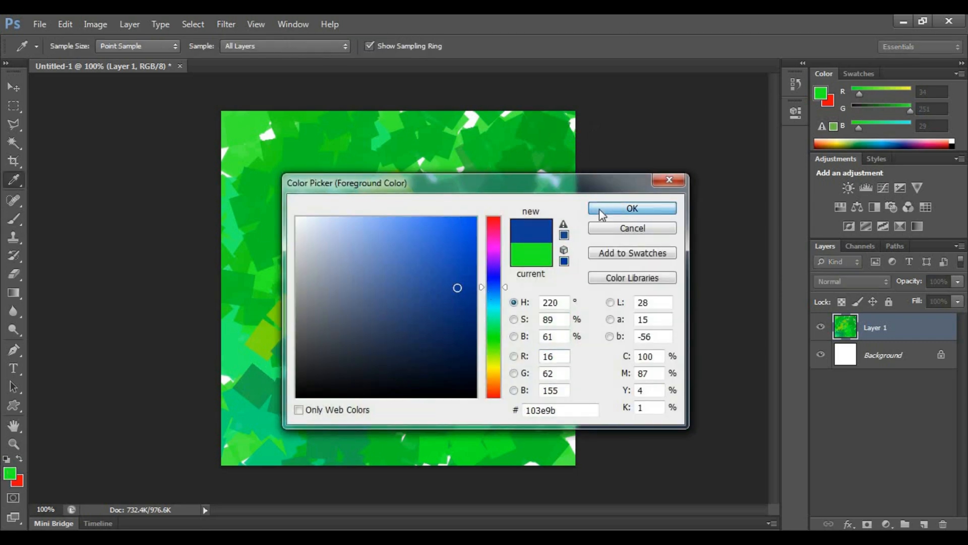
pyautogui.click(614, 209)
# Paint separate strokes of scattered blue squares across the upper, middle, lower and side areas of the canvas.
pyautogui.moveTo(482, 174)
pyautogui.mouseDown()
pyautogui.moveTo(385, 210)
pyautogui.moveTo(287, 215)
pyautogui.moveTo(221, 115)
pyautogui.mouseUp()
pyautogui.moveTo(240, 307)
pyautogui.mouseDown()
pyautogui.moveTo(434, 353)
pyautogui.moveTo(446, 393)
pyautogui.mouseUp()
pyautogui.moveTo(472, 123)
pyautogui.mouseDown()
pyautogui.moveTo(534, 126)
pyautogui.moveTo(568, 171)
pyautogui.moveTo(540, 472)
pyautogui.mouseUp()
pyautogui.moveTo(204, 449); pyautogui.dragTo(376, 472)
pyautogui.moveTo(371, 123)
pyautogui.mouseDown()
pyautogui.moveTo(395, 118)
pyautogui.moveTo(420, 222)
pyautogui.mouseUp()
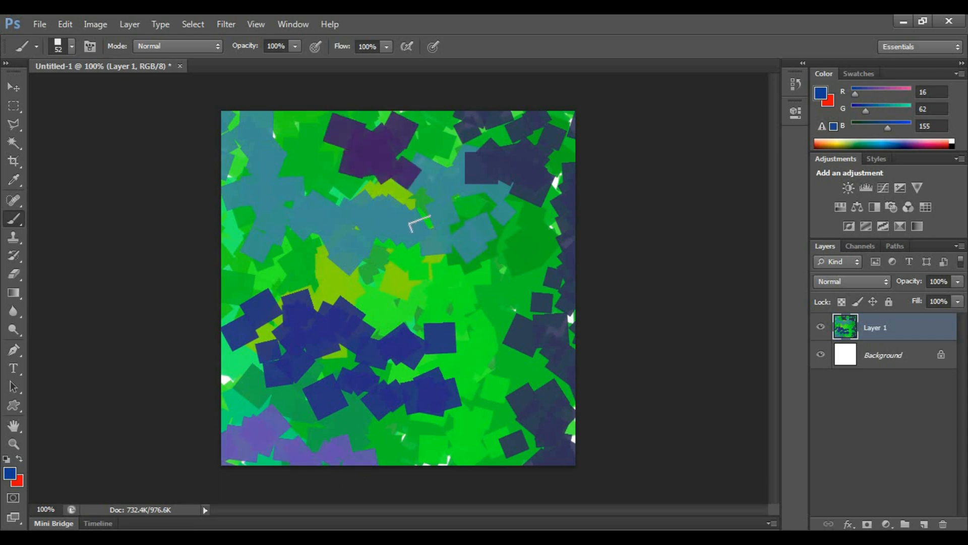
pyautogui.moveTo(440, 264); pyautogui.dragTo(465, 281)
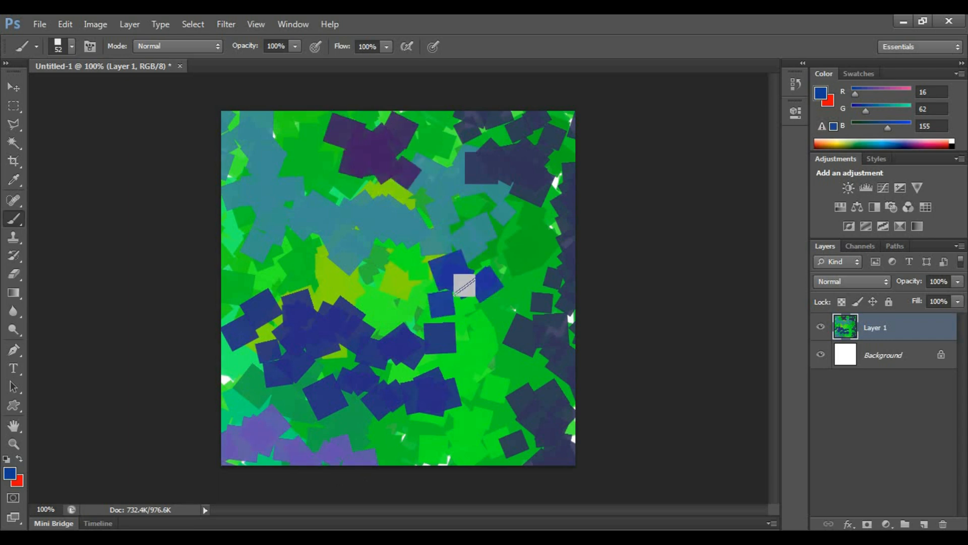
# Keep the current blue and swap the foreground and background colours to make red the painting colour.
pyautogui.click(10, 474)
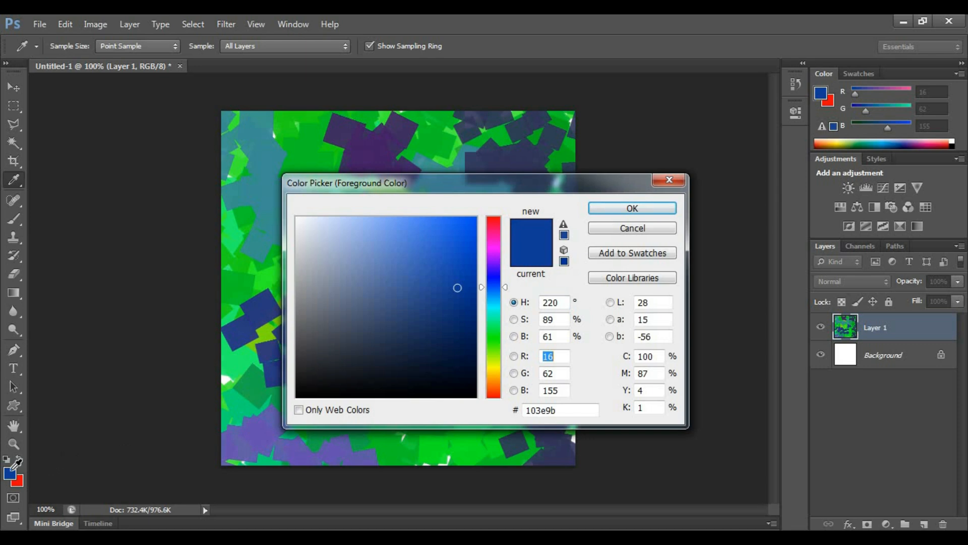
pyautogui.click(666, 208)
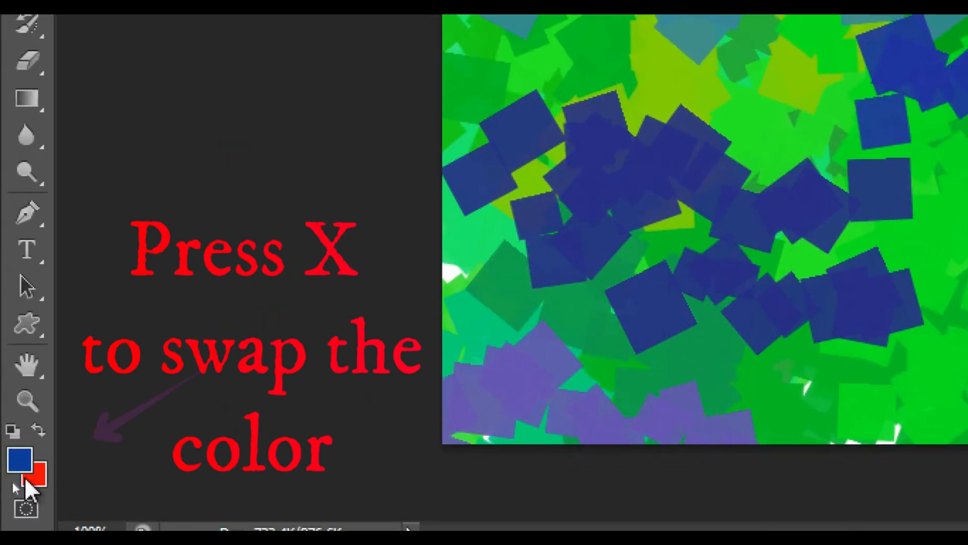
pyautogui.press('x')
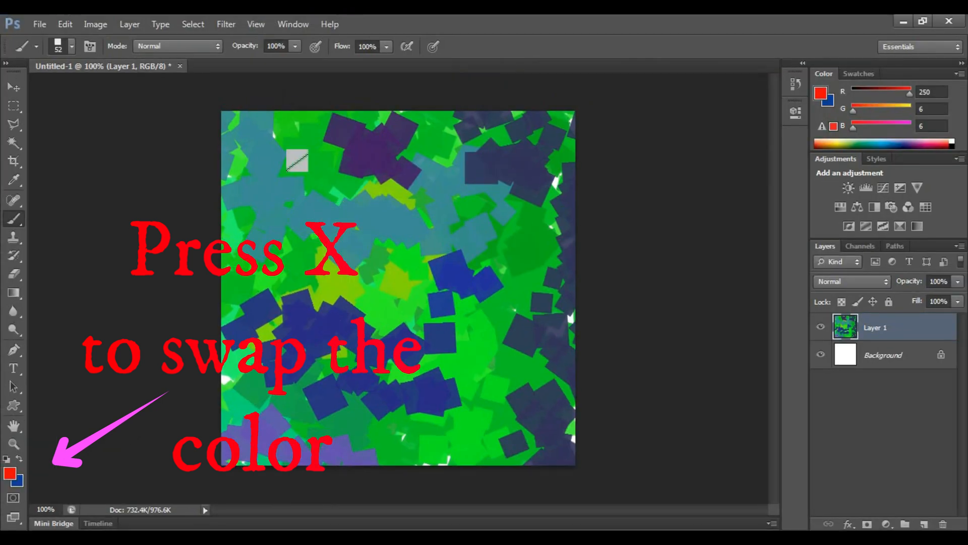
# Paint separate red-based strokes of scattered squares across the centre, along the top and down the left side of the canvas.
pyautogui.moveTo(327, 222)
pyautogui.mouseDown()
pyautogui.moveTo(491, 249)
pyautogui.moveTo(479, 404)
pyautogui.mouseUp()
pyautogui.moveTo(287, 399); pyautogui.dragTo(398, 447)
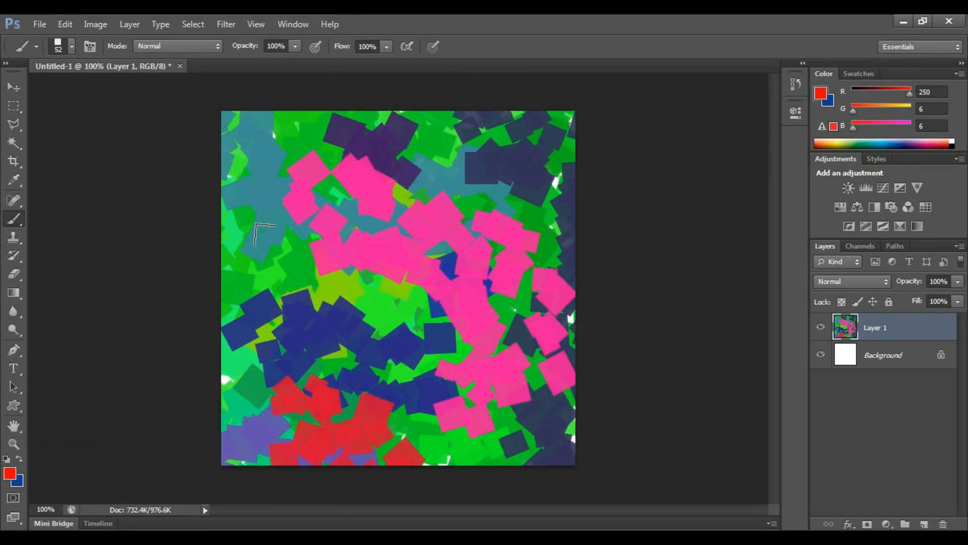
pyautogui.moveTo(215, 227)
pyautogui.mouseDown()
pyautogui.moveTo(224, 137)
pyautogui.moveTo(249, 108)
pyautogui.mouseUp()
pyautogui.moveTo(398, 126); pyautogui.dragTo(563, 118)
pyautogui.moveTo(241, 337); pyautogui.dragTo(252, 424)
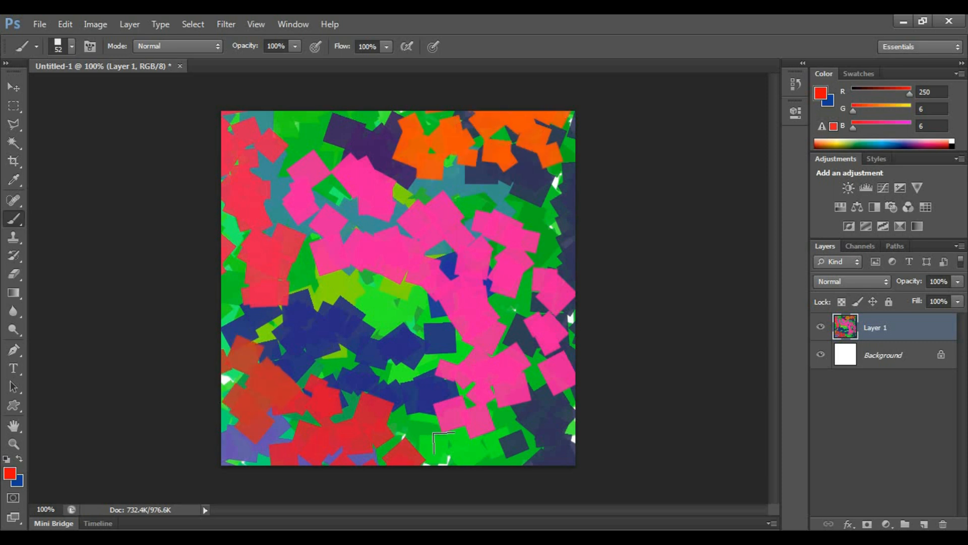
# Paint one more stroke of scattered squares along the lower edge of the canvas on Layer 1.
pyautogui.moveTo(425, 433); pyautogui.dragTo(529, 436)
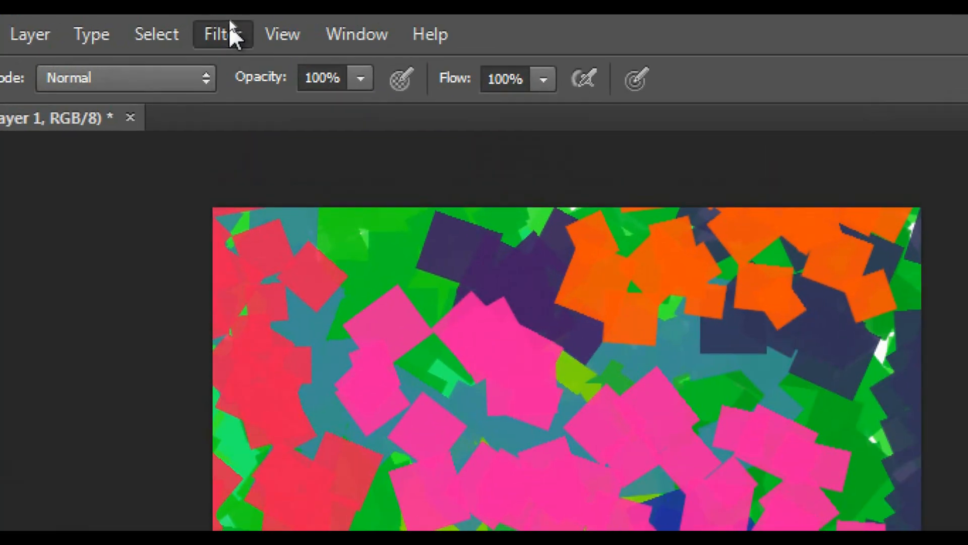
# Start the Motion Blur filter on Layer 1 and set the blur distance to 248 pixels.
pyautogui.click(226, 24)
pyautogui.moveTo(267, 319)
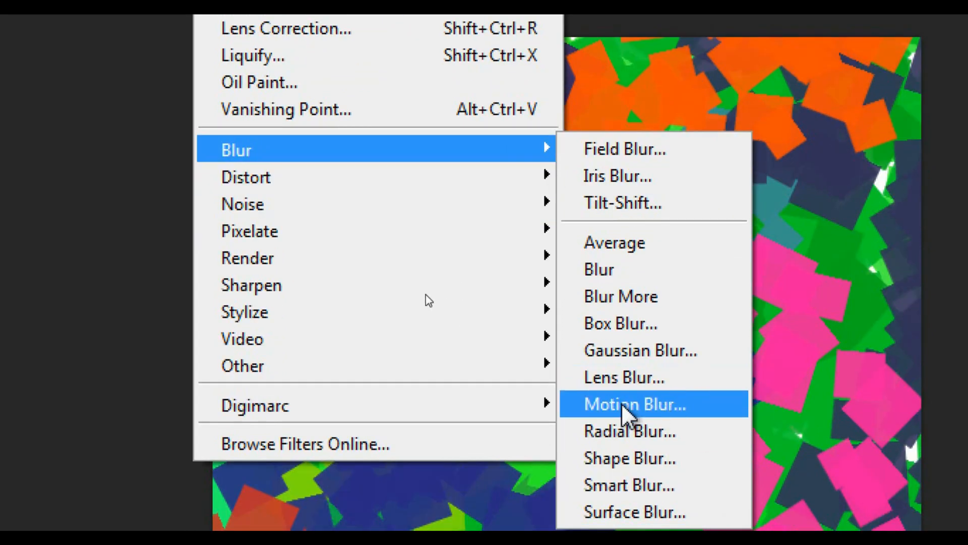
pyautogui.click(651, 412)
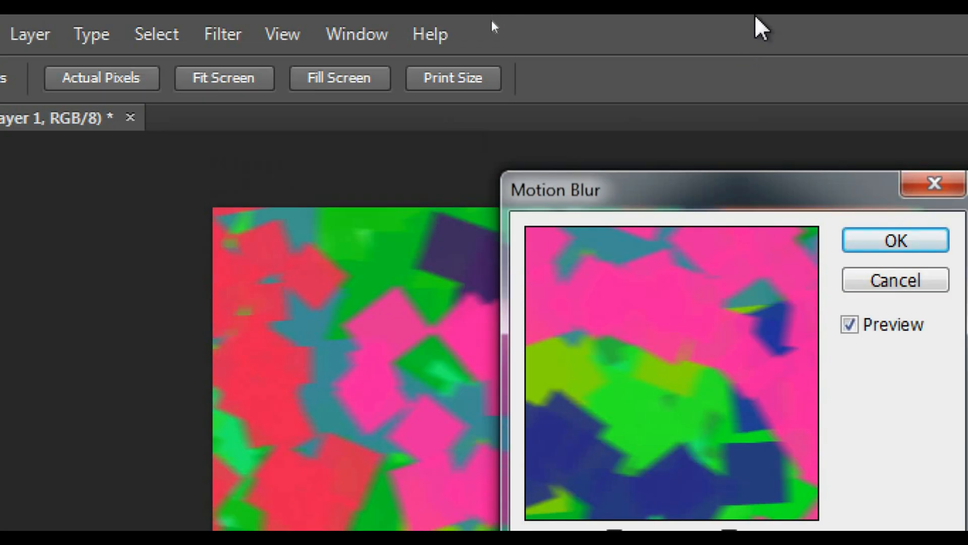
pyautogui.moveTo(747, 212); pyautogui.dragTo(598, 121)
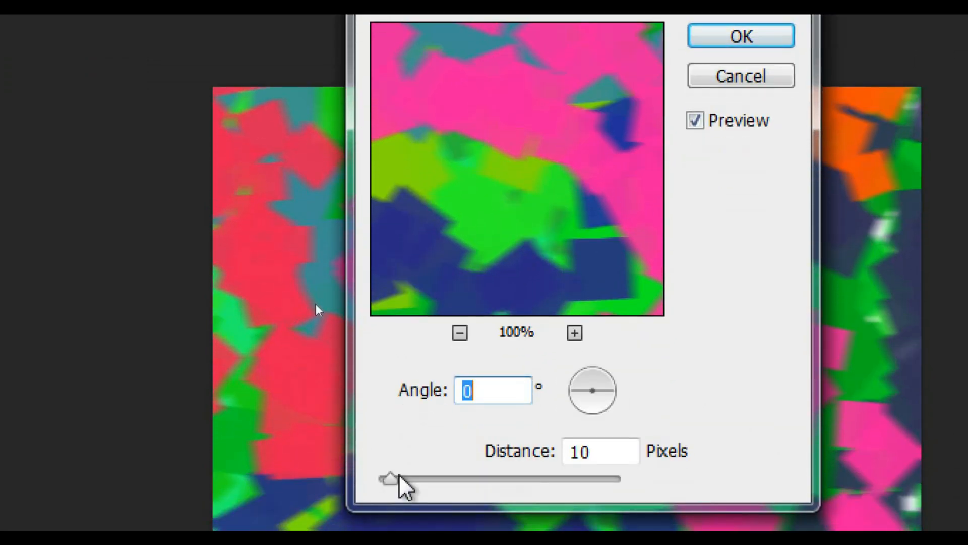
pyautogui.moveTo(391, 540); pyautogui.dragTo(394, 540)
pyautogui.moveTo(394, 479); pyautogui.dragTo(458, 476)
pyautogui.moveTo(492, 475); pyautogui.dragTo(521, 476)
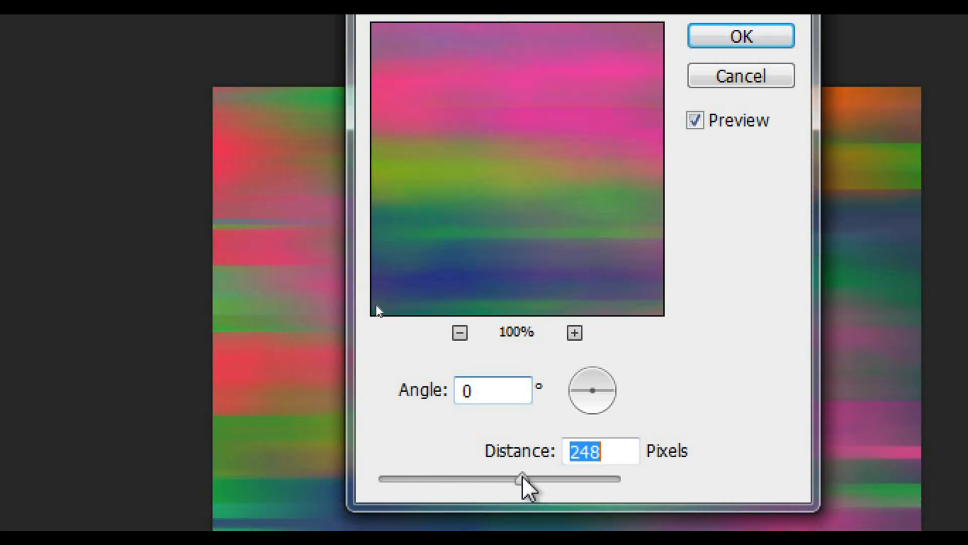
# Set the motion blur angle to 59°, increase the blur distance further and apply the filter.
pyautogui.click(588, 407)
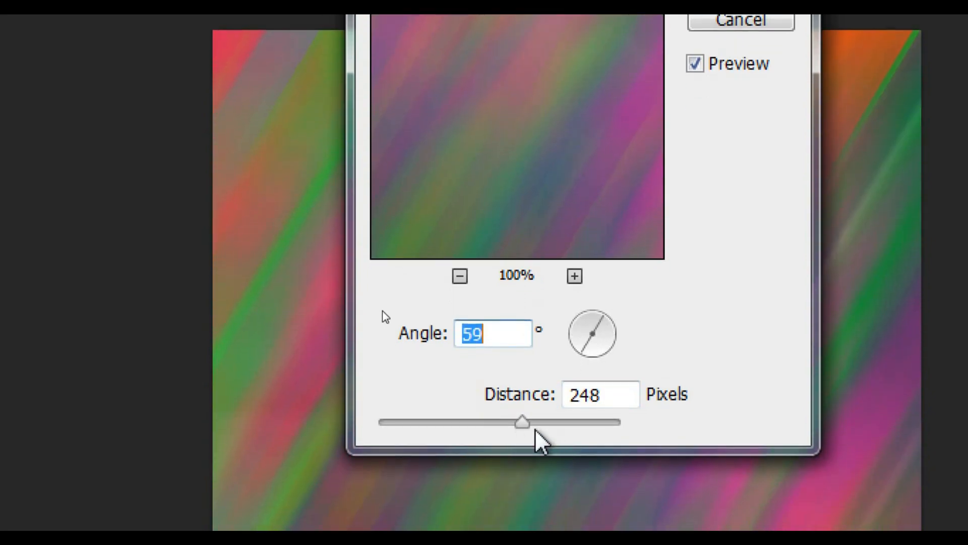
pyautogui.moveTo(520, 424); pyautogui.dragTo(555, 425)
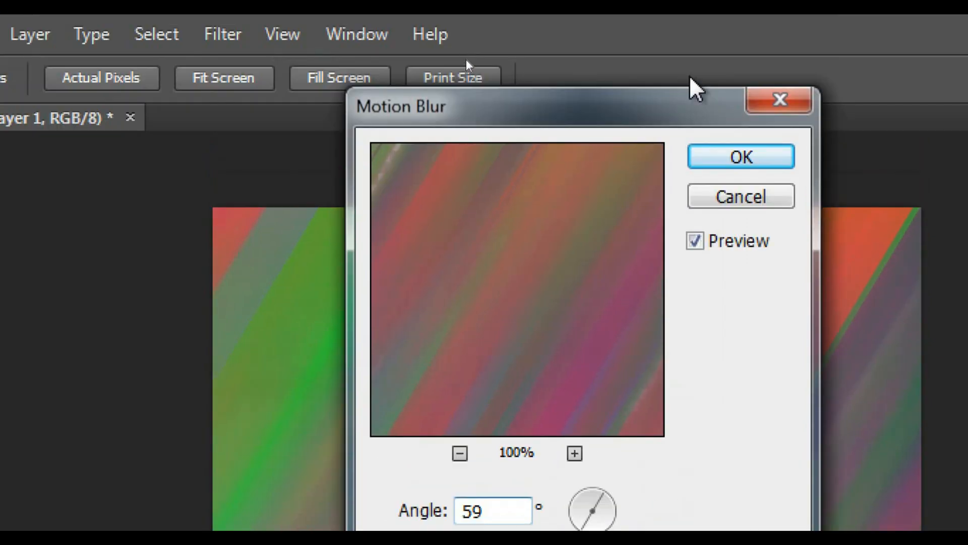
pyautogui.click(746, 165)
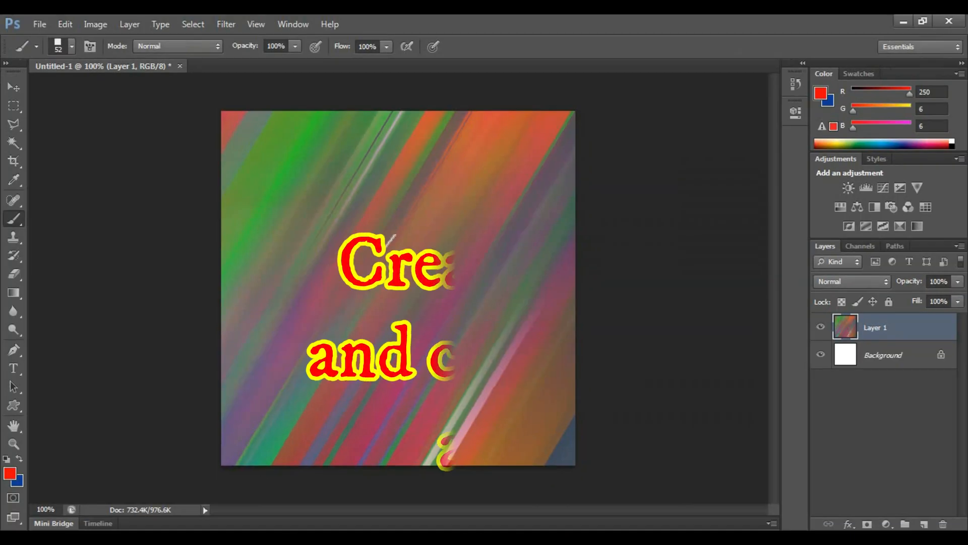
# Create a new layer and fill it with a diagonal linear gradient running from red through white to green.
pyautogui.hotkey('ctrl', 'shift', 'alt', 'n')
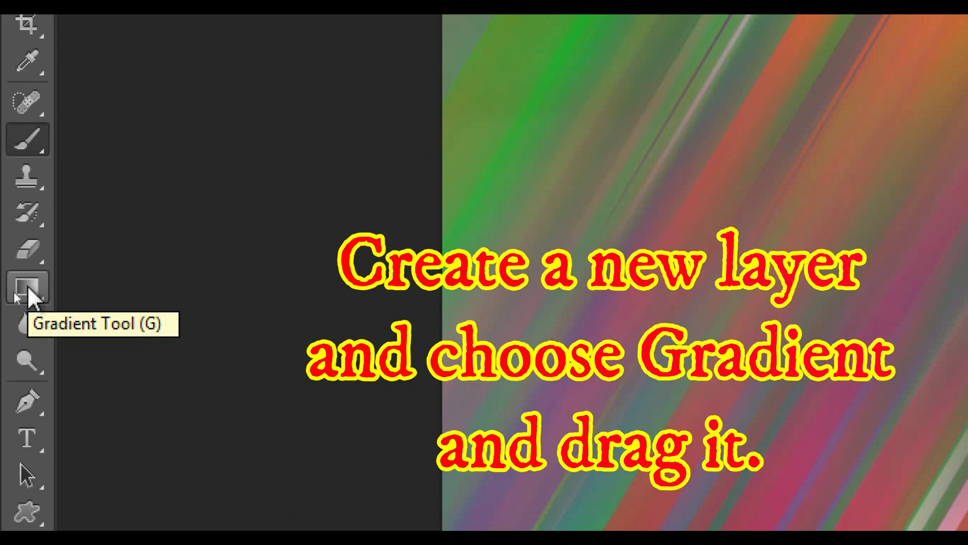
pyautogui.click(27, 285)
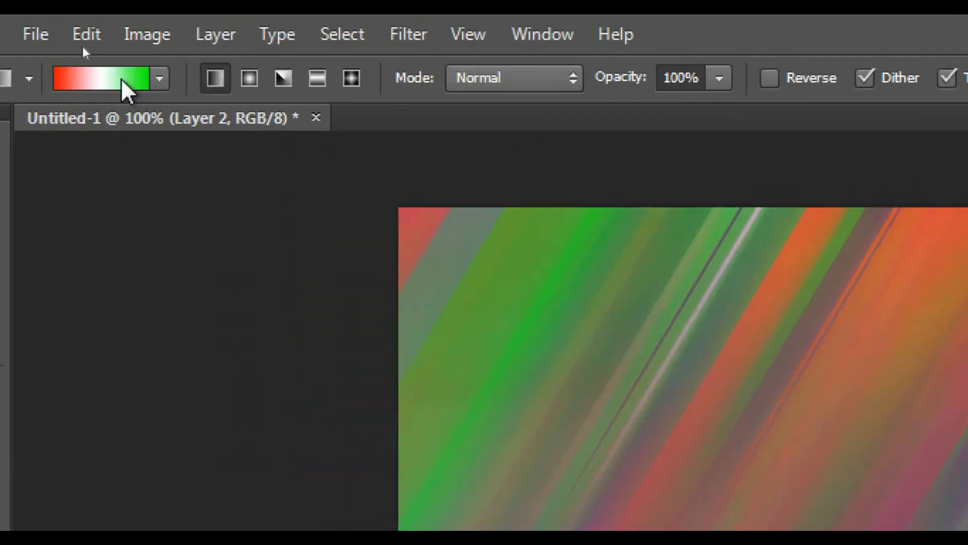
pyautogui.click(82, 47)
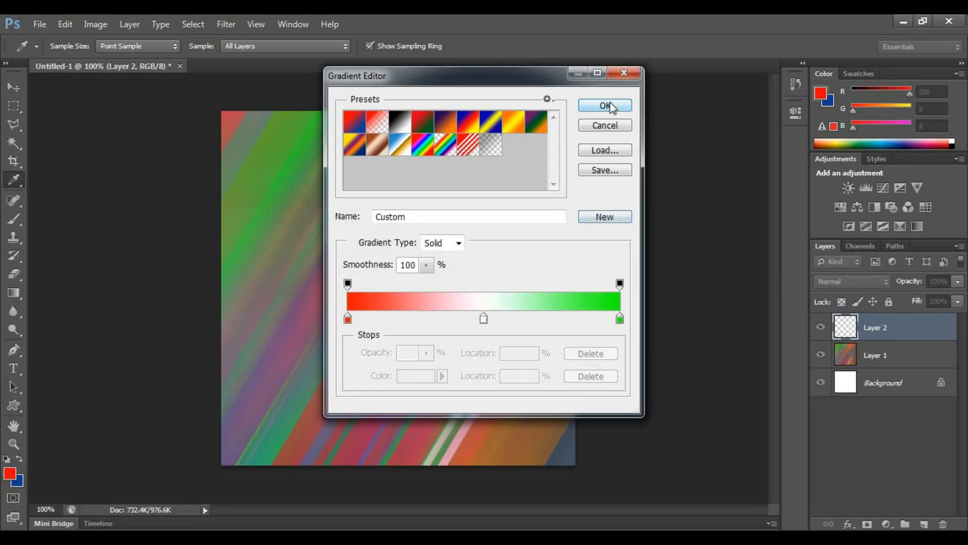
pyautogui.click(611, 106)
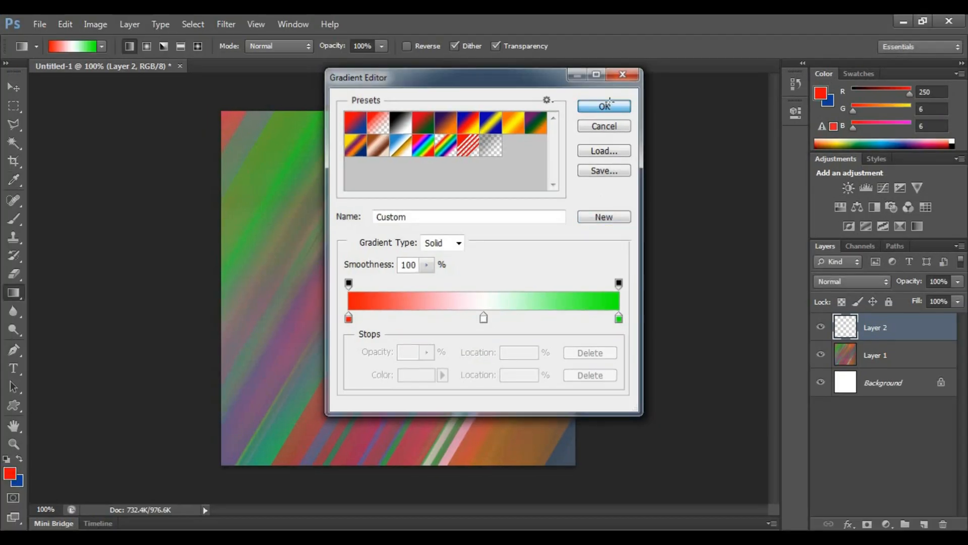
pyautogui.moveTo(521, 274); pyautogui.dragTo(603, 478)
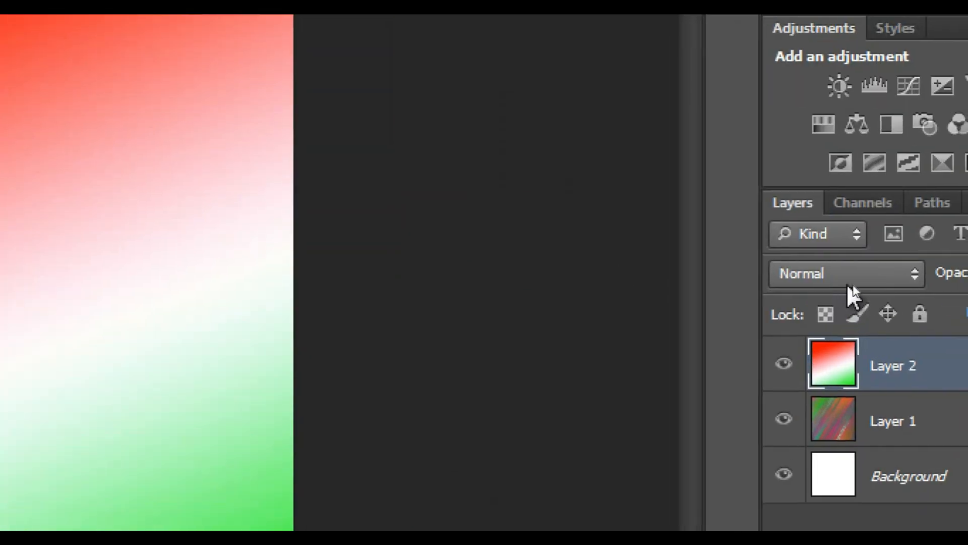
# Try the Multiply, Color Burn, Normal and Dissolve blend modes on the gradient layer.
pyautogui.click(848, 282)
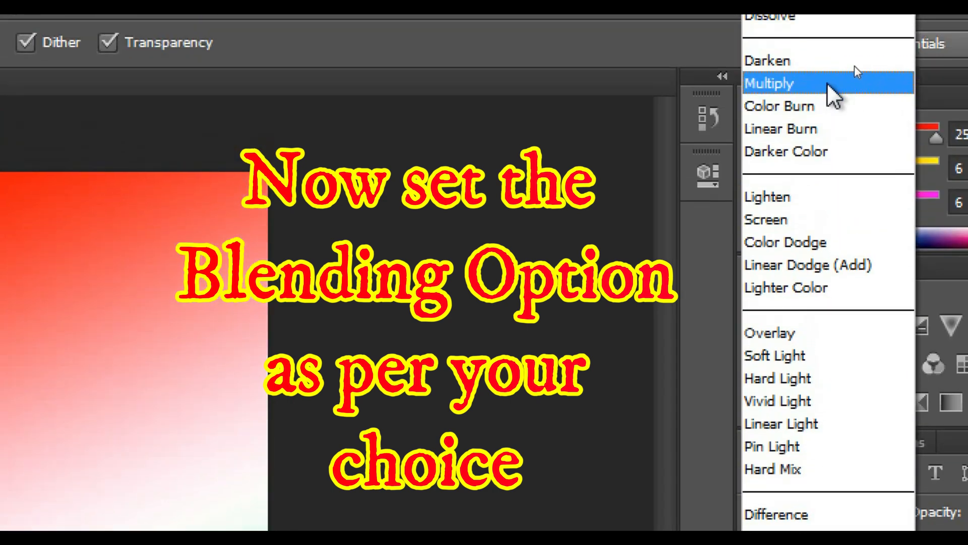
pyautogui.click(825, 83)
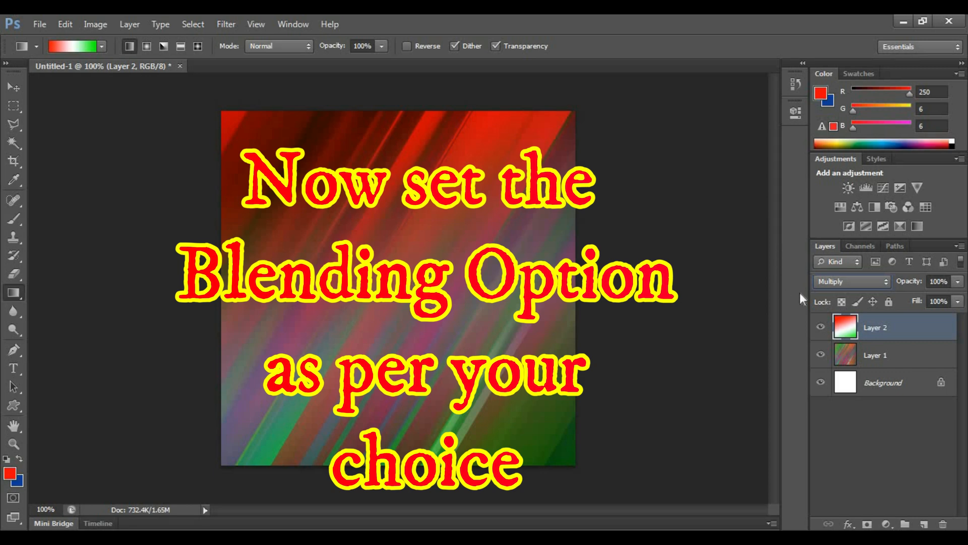
pyautogui.click(833, 282)
pyautogui.click(840, 78)
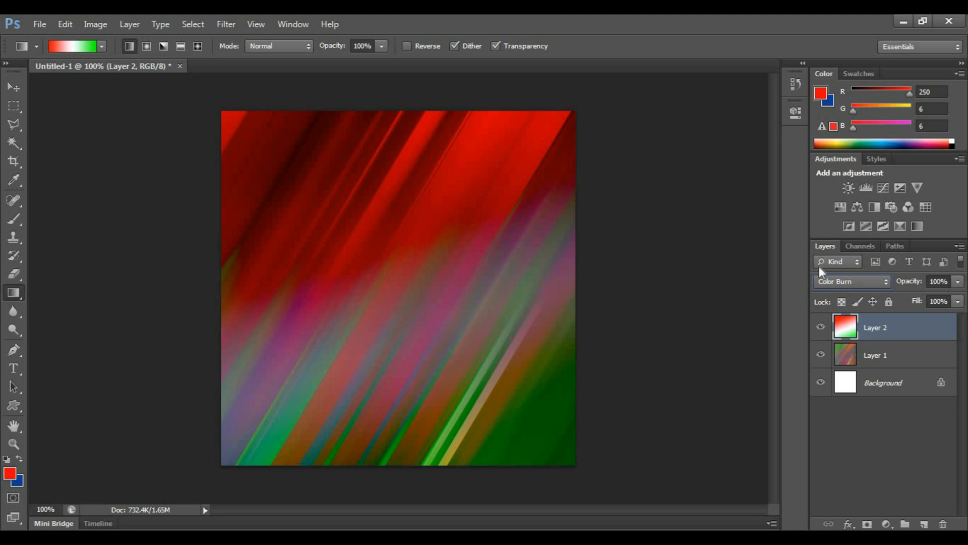
pyautogui.click(835, 283)
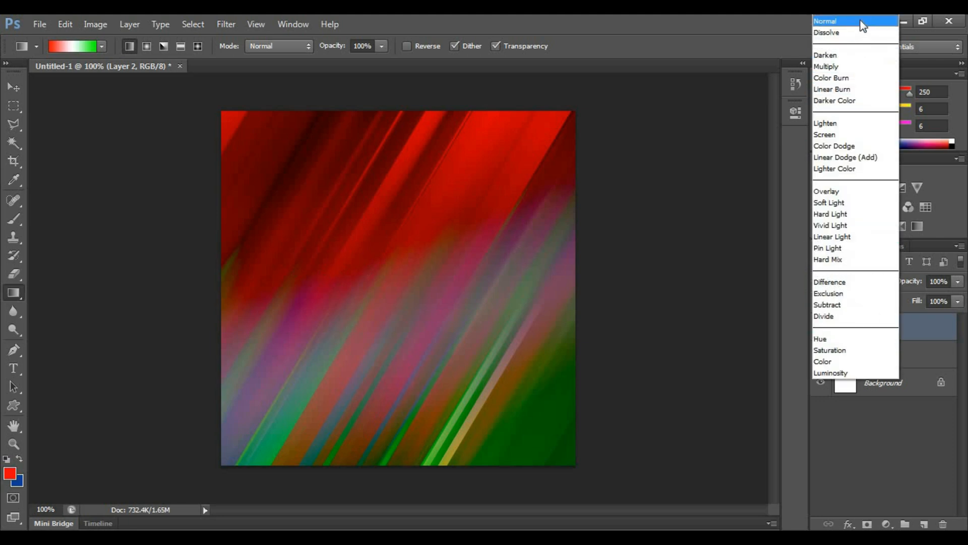
pyautogui.click(859, 20)
pyautogui.click(859, 283)
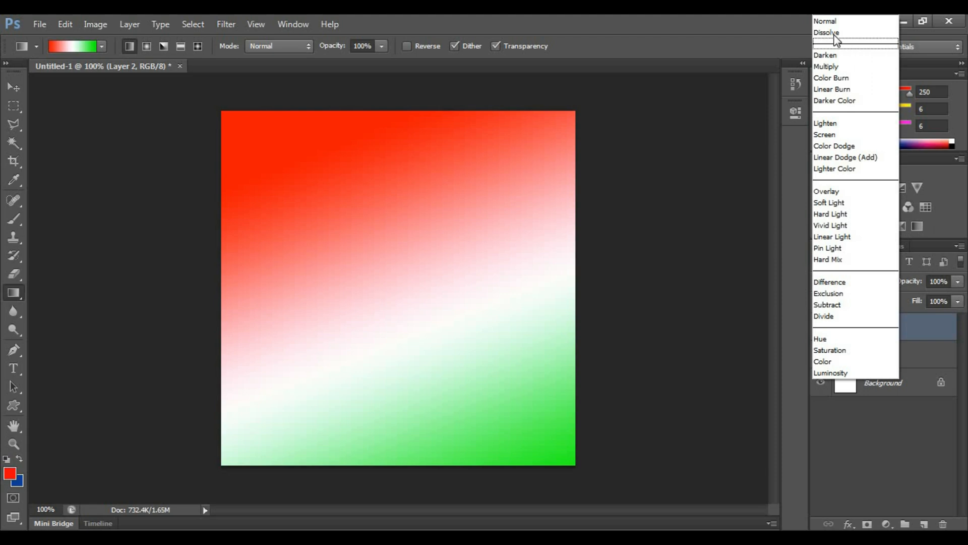
pyautogui.click(835, 33)
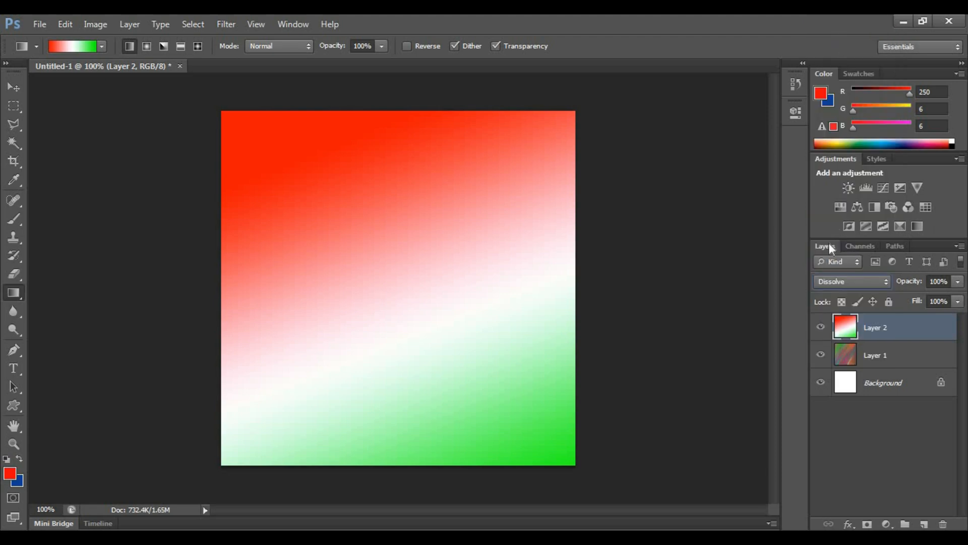
# Cycle the gradient layer forward through the blend modes to Luminosity and back to Subtract to compare their effects.
pyautogui.hotkey('shift', '+')
pyautogui.hotkey('shift', '+')
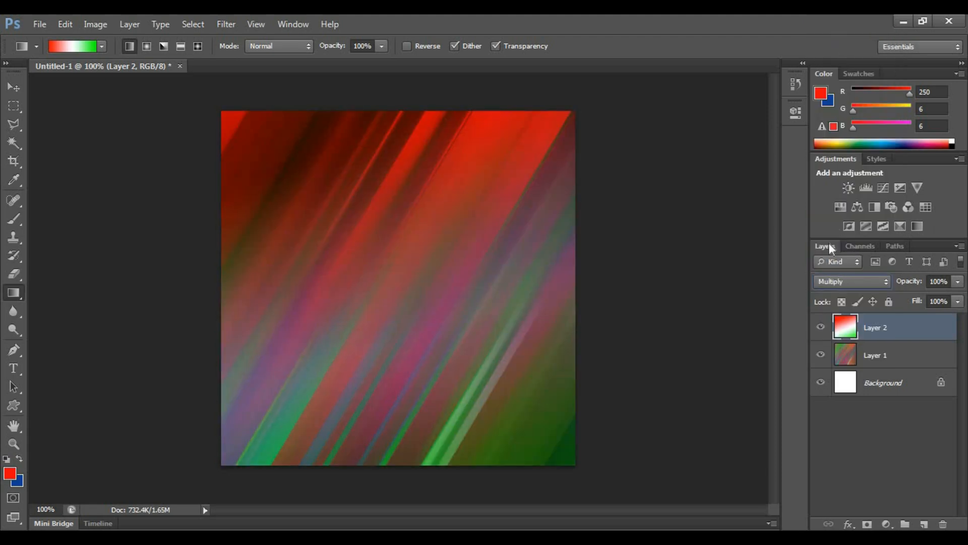
pyautogui.hotkey('shift', '+')
pyautogui.hotkey('shift', '+')
pyautogui.hotkey('shift', '+')
pyautogui.hotkey('shift', '+')
pyautogui.hotkey('shift', '+')
pyautogui.hotkey('shift', '+')
pyautogui.hotkey('shift', '+')
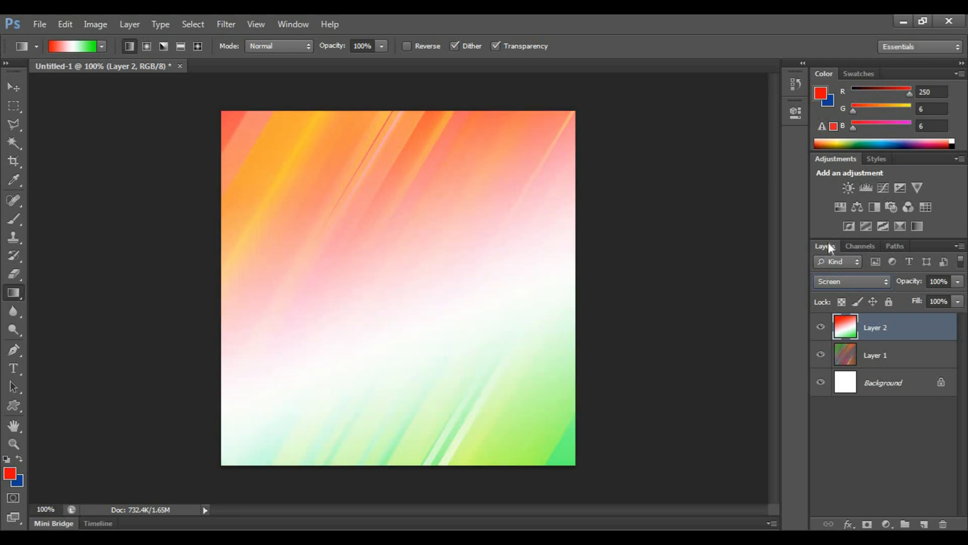
pyautogui.hotkey('shift', '+')
pyautogui.hotkey('shift', '+')
pyautogui.hotkey('shift', '+')
pyautogui.hotkey('shift', '+')
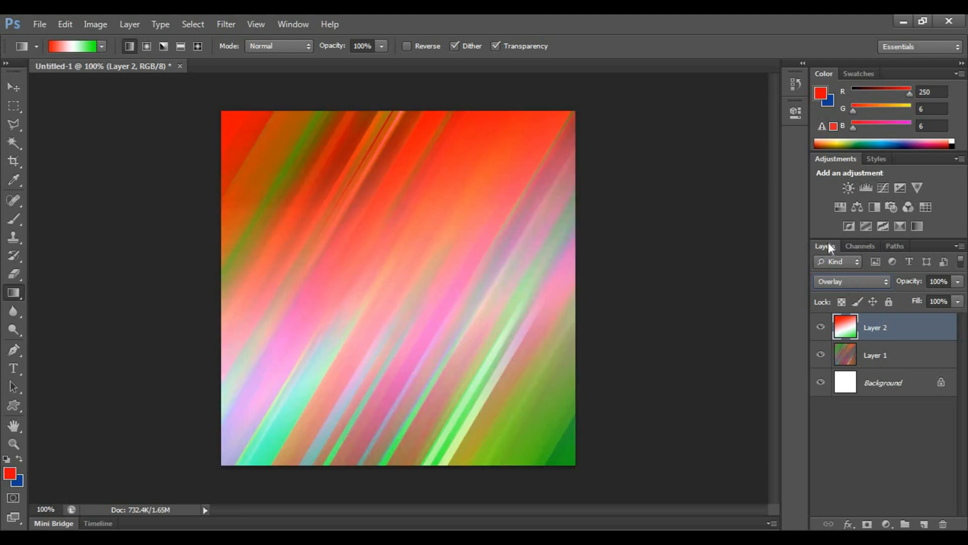
pyautogui.hotkey('shift', '+')
pyautogui.hotkey('shift', '+')
pyautogui.hotkey('shift', '+')
pyautogui.hotkey('shift', '+')
pyautogui.hotkey('shift', '+')
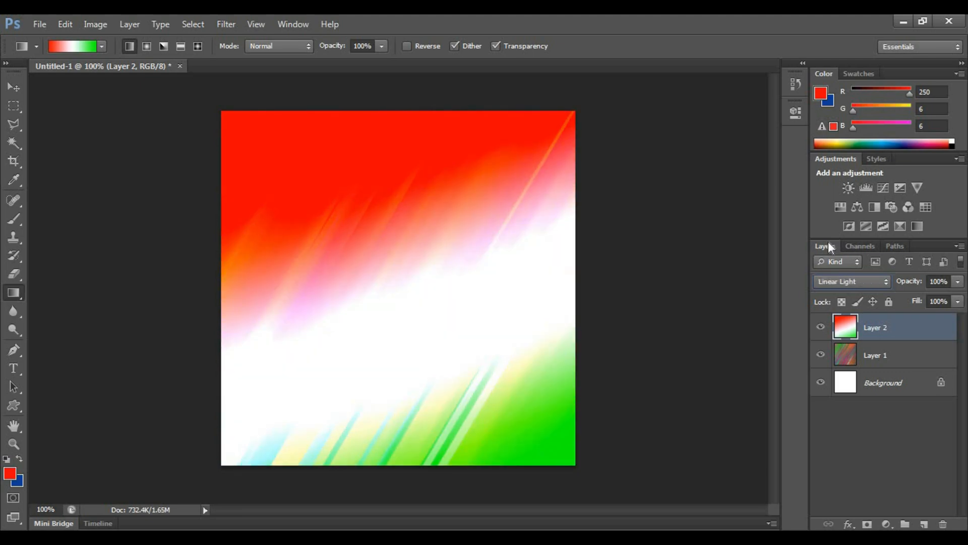
pyautogui.hotkey('shift', '+')
pyautogui.hotkey('shift', '+')
pyautogui.hotkey('shift', '+')
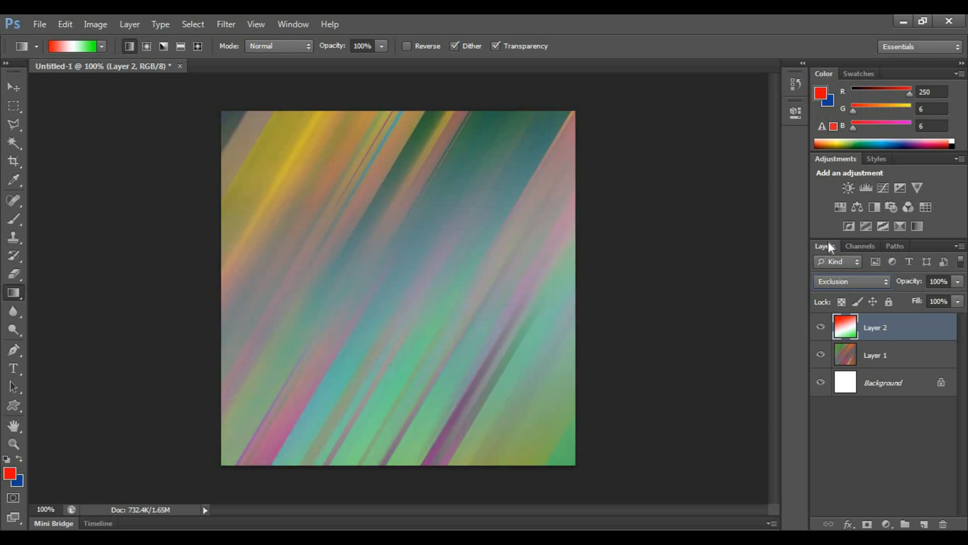
pyautogui.hotkey('shift', '+')
pyautogui.hotkey('shift', '+')
pyautogui.hotkey('shift', '+')
pyautogui.hotkey('shift', '+')
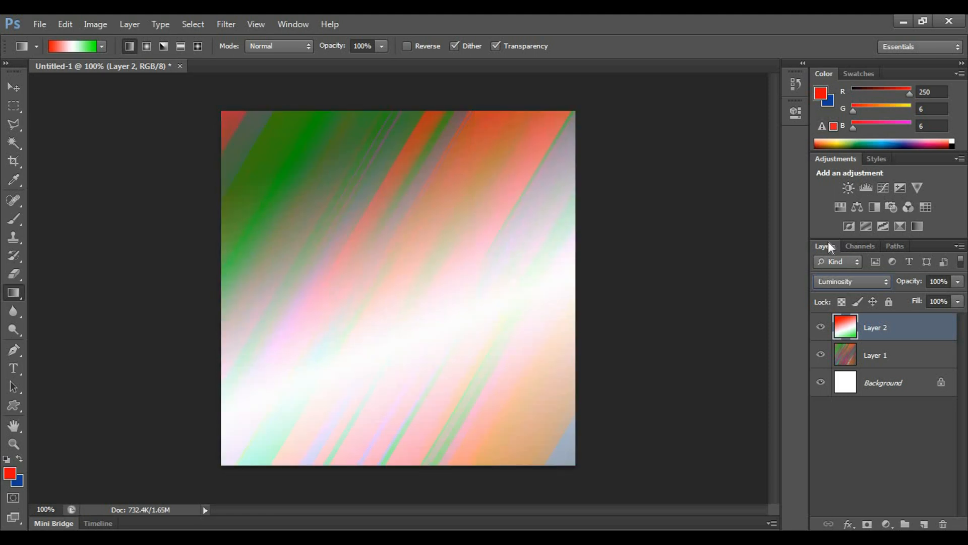
pyautogui.hotkey('shift', '-')
pyautogui.hotkey('shift', '-')
pyautogui.hotkey('shift', '-')
pyautogui.hotkey('shift', '-')
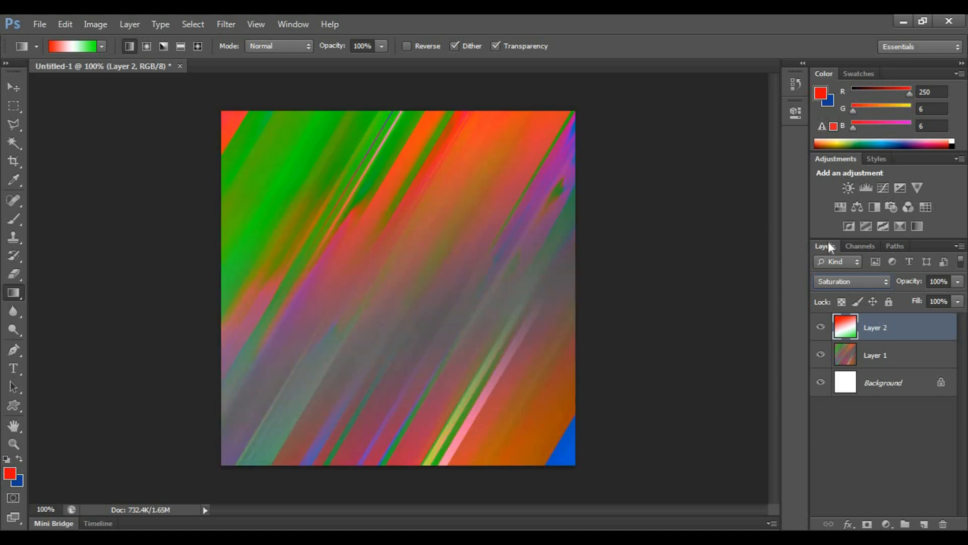
pyautogui.press('Up')
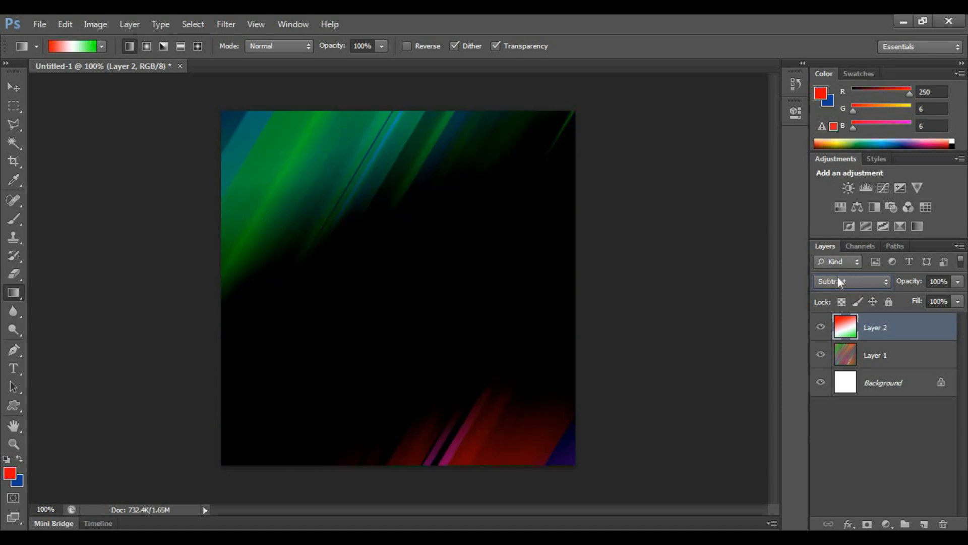
# Set the gradient layer's blend mode to Multiply.
pyautogui.click(855, 282)
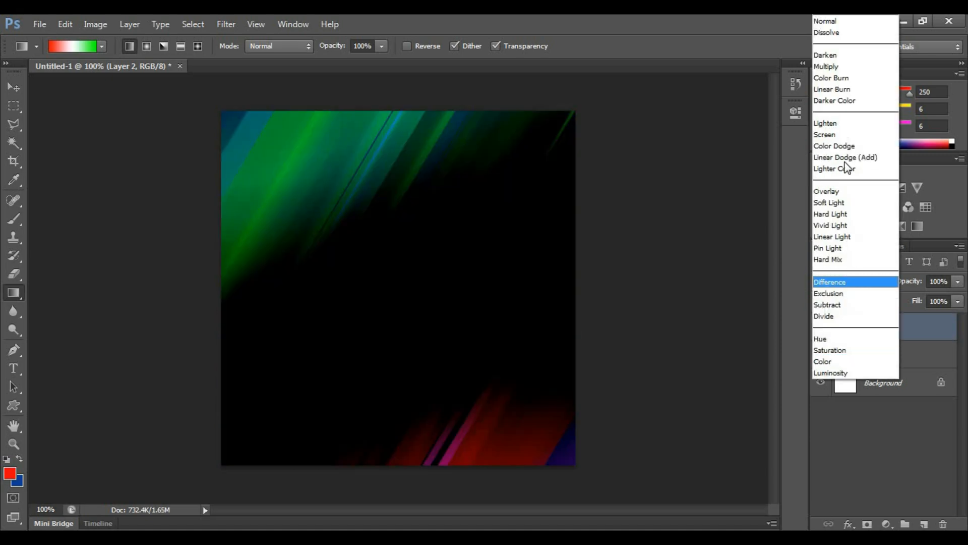
pyautogui.click(840, 69)
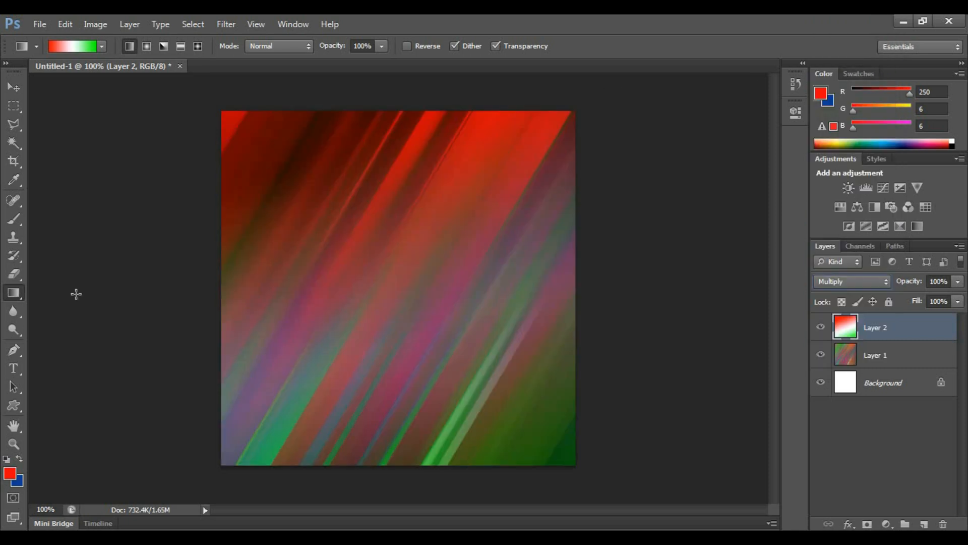
pyautogui.hotkey('shift', 'alt', 'n')
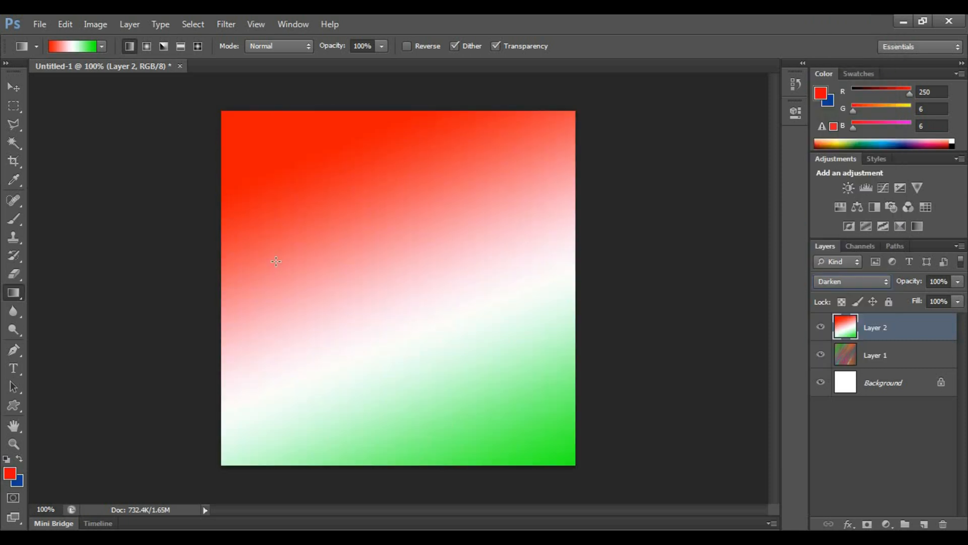
pyautogui.hotkey('shift', 'alt', 'm')
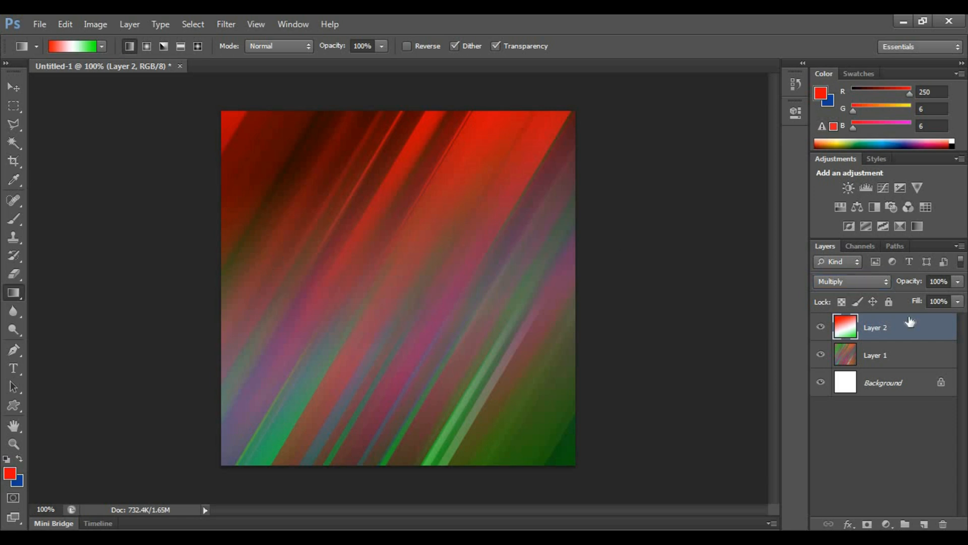
# Try a reduced opacity of 91% on the gradient layer and restore it to 100%.
pyautogui.click(958, 283)
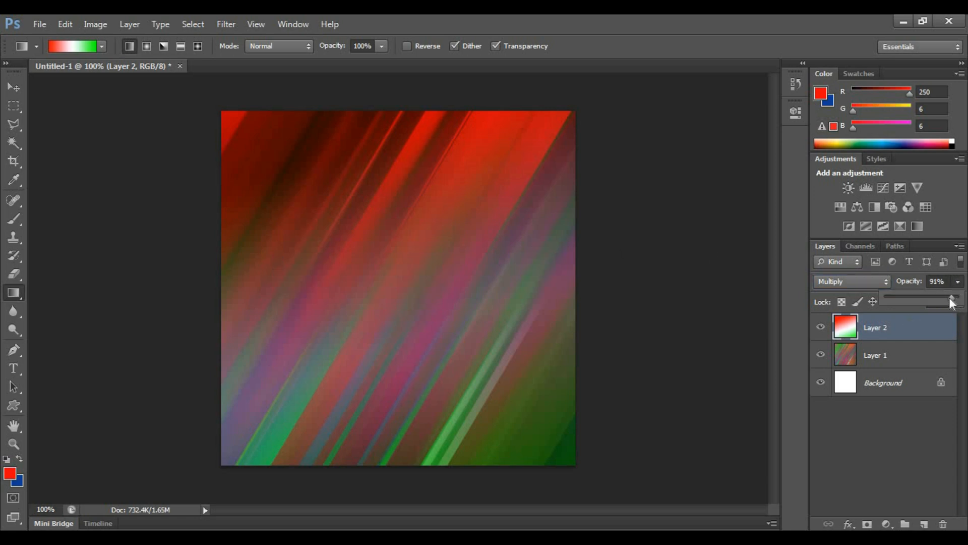
pyautogui.moveTo(939, 298)
pyautogui.mouseDown()
pyautogui.moveTo(924, 298)
pyautogui.moveTo(957, 297)
pyautogui.mouseUp()
pyautogui.click(884, 432)
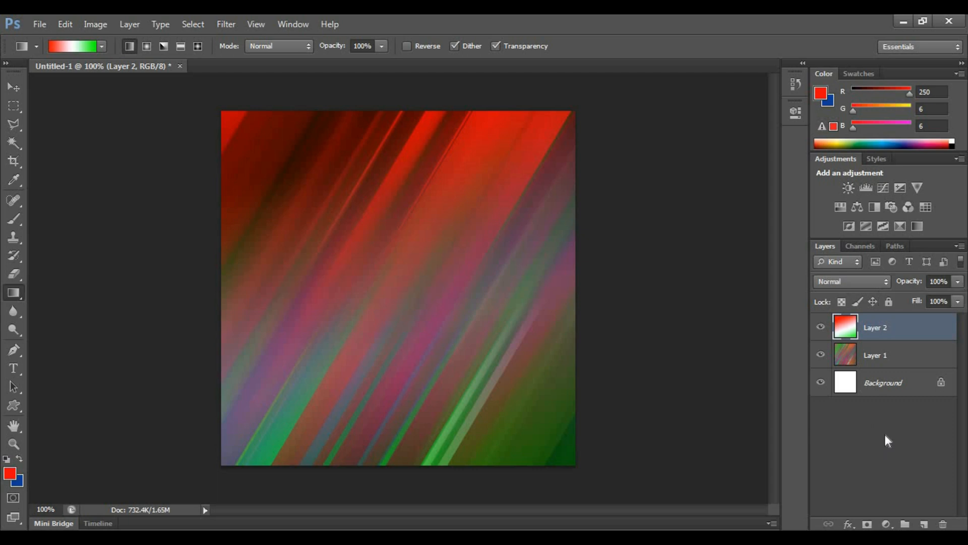
# Deselect all layers.
pyautogui.click(885, 432)
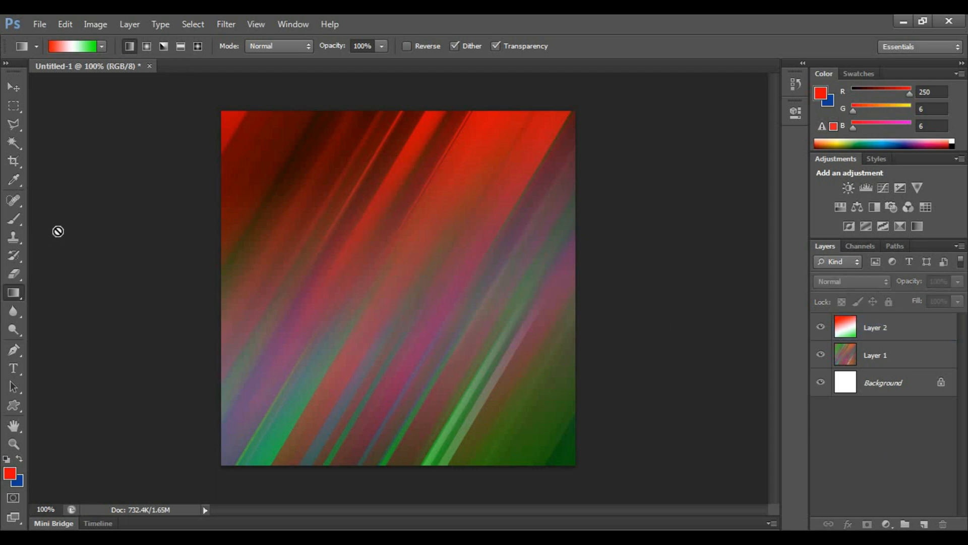
pyautogui.scroll(3, 194, 214)
pyautogui.scroll(-1, 194, 214)
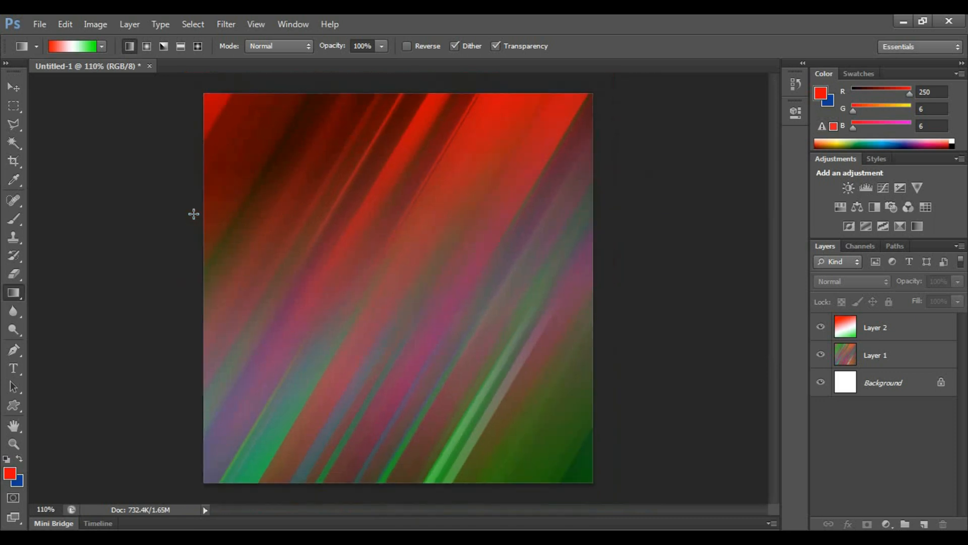